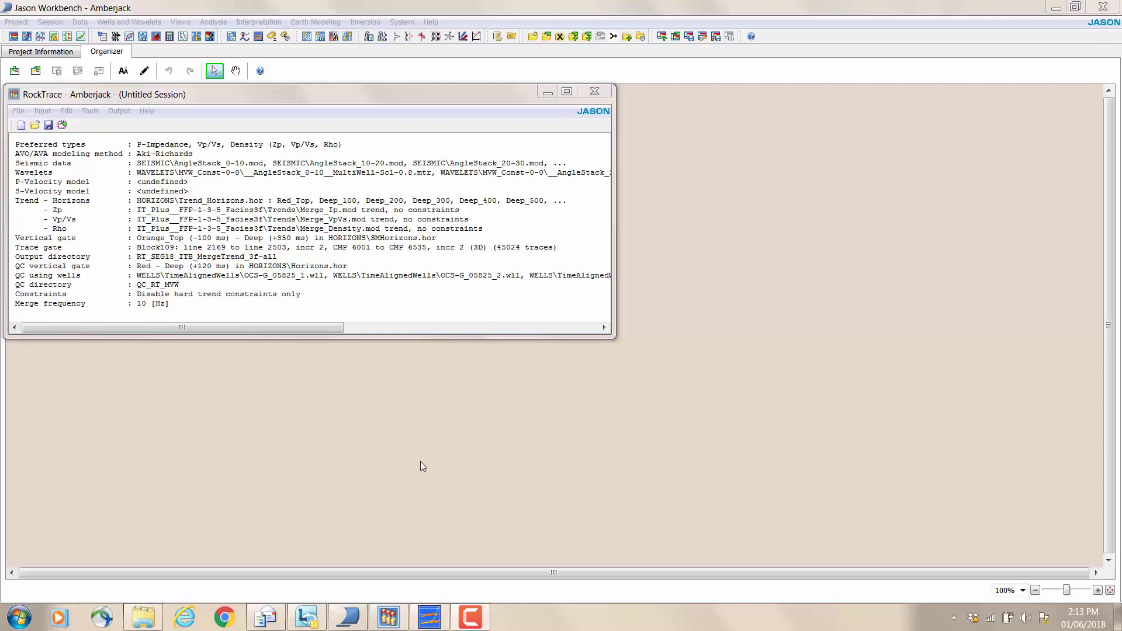
# Restore the FFP session window from its taskbar button so it sits beside RockTrace.
pyautogui.click(430, 616)
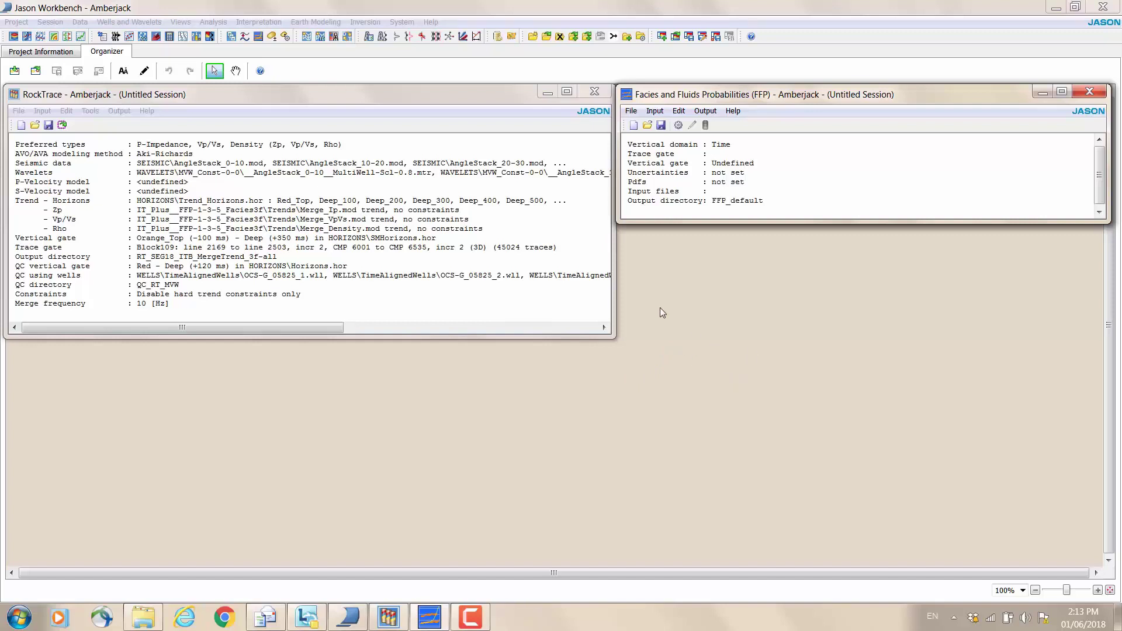
# In Session Setup, use inverted_impedance.mod and inverted_vpvs.mod as the input property volumes.
pyautogui.click(654, 110)
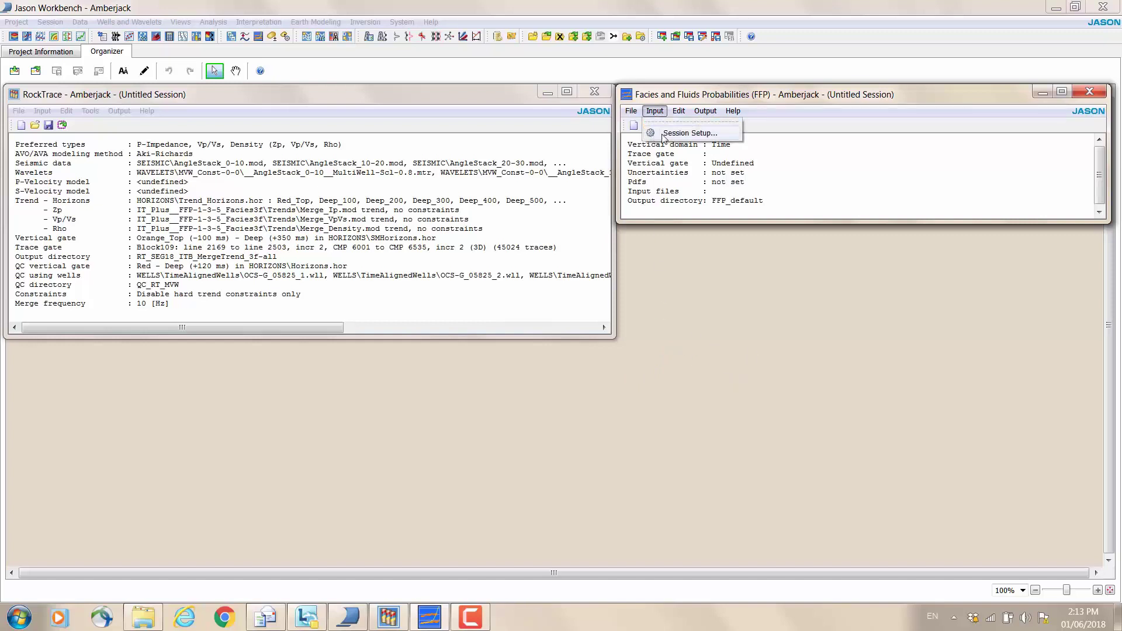
pyautogui.click(657, 135)
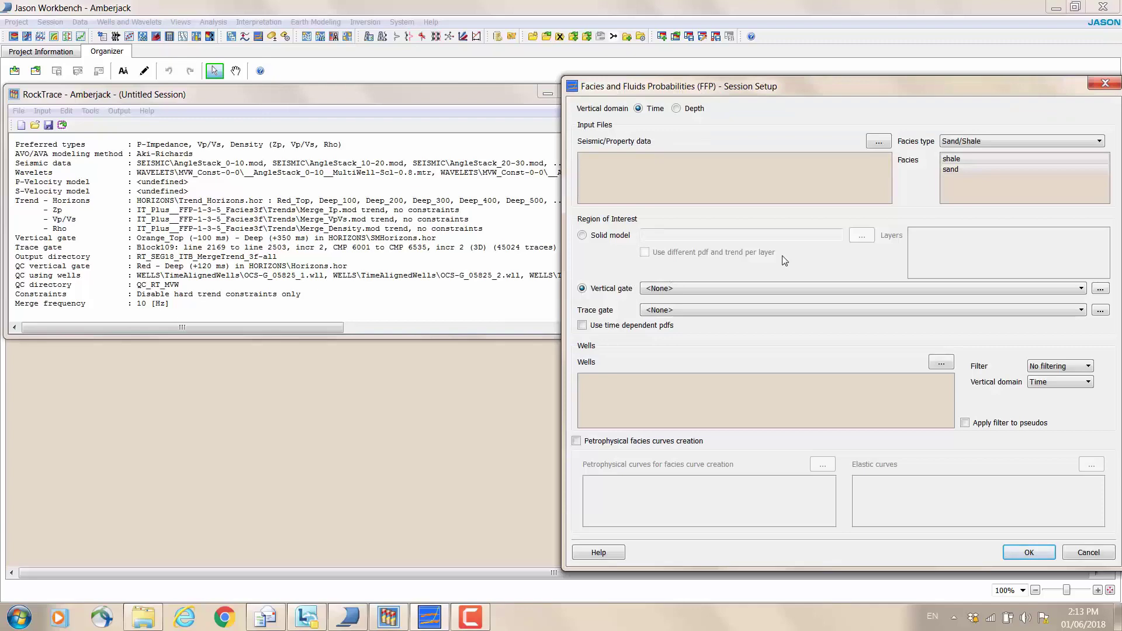
pyautogui.click(879, 141)
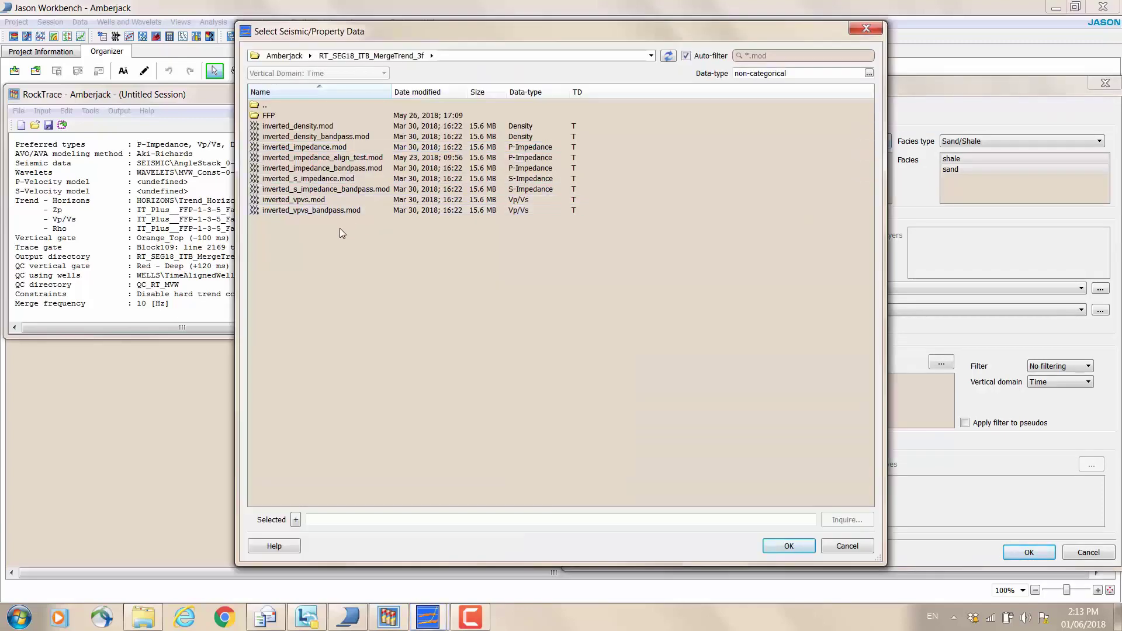
pyautogui.click(296, 150)
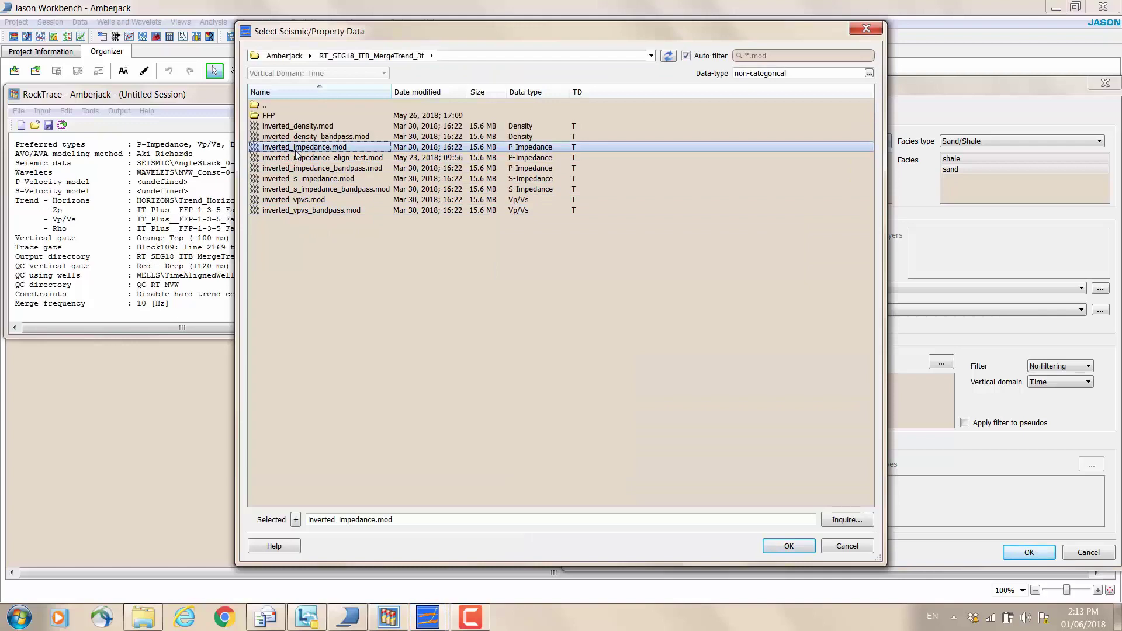
pyautogui.keyDown('ctrl'); pyautogui.click(296, 200); pyautogui.keyUp('ctrl')
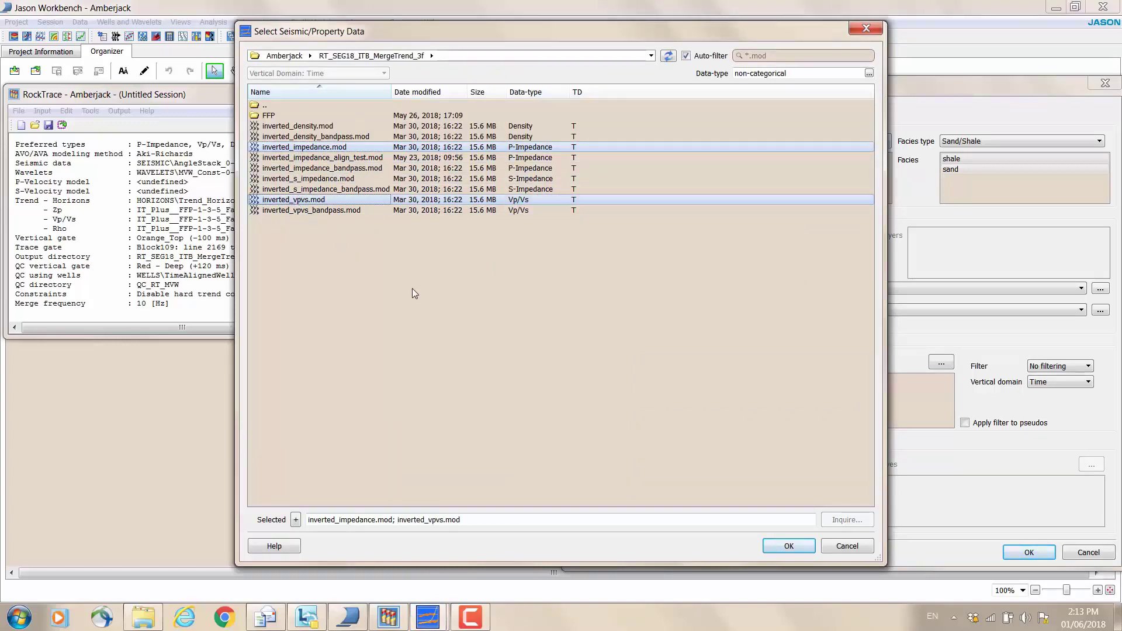
pyautogui.click(789, 545)
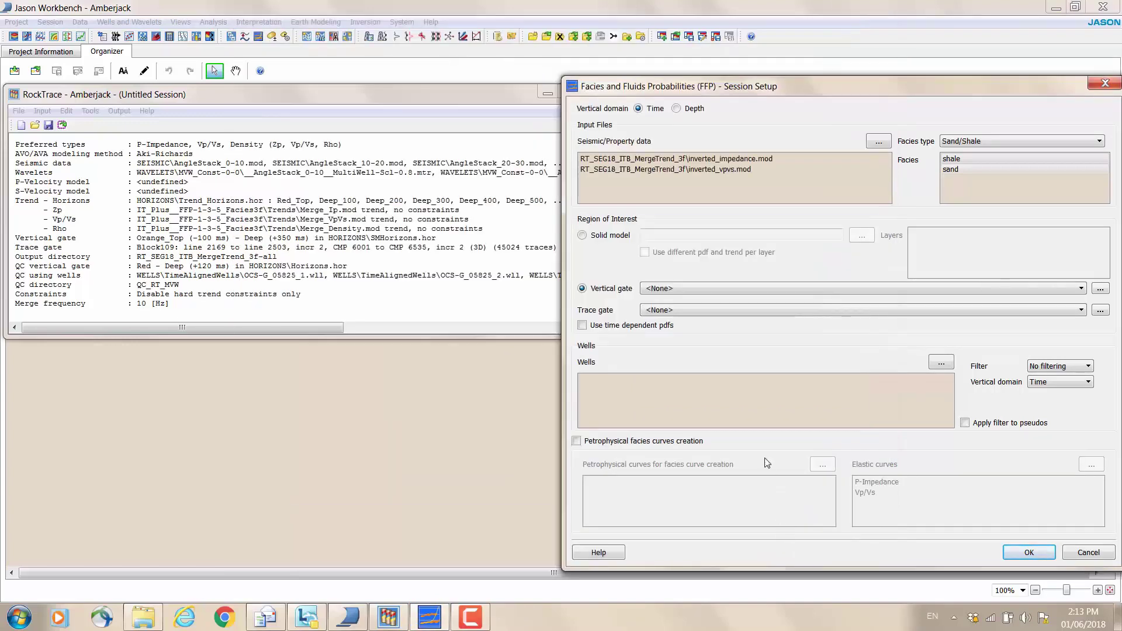
# Limit the region to solid model SM_SEG17 with layers Green and Green_Lower.
pyautogui.click(584, 236)
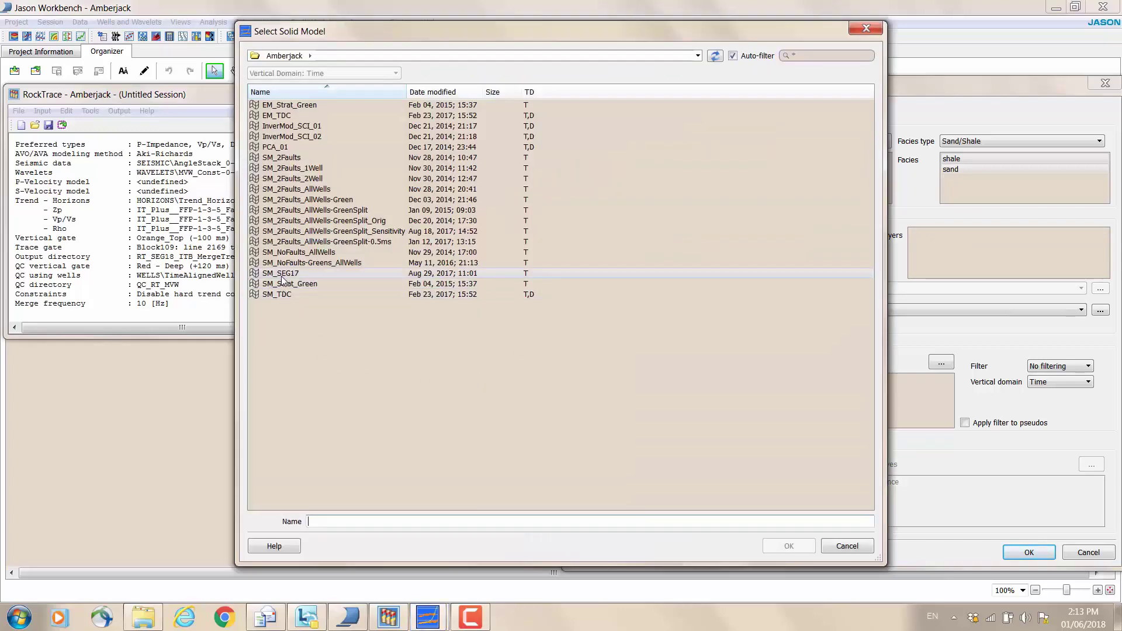
pyautogui.doubleClick(283, 273)
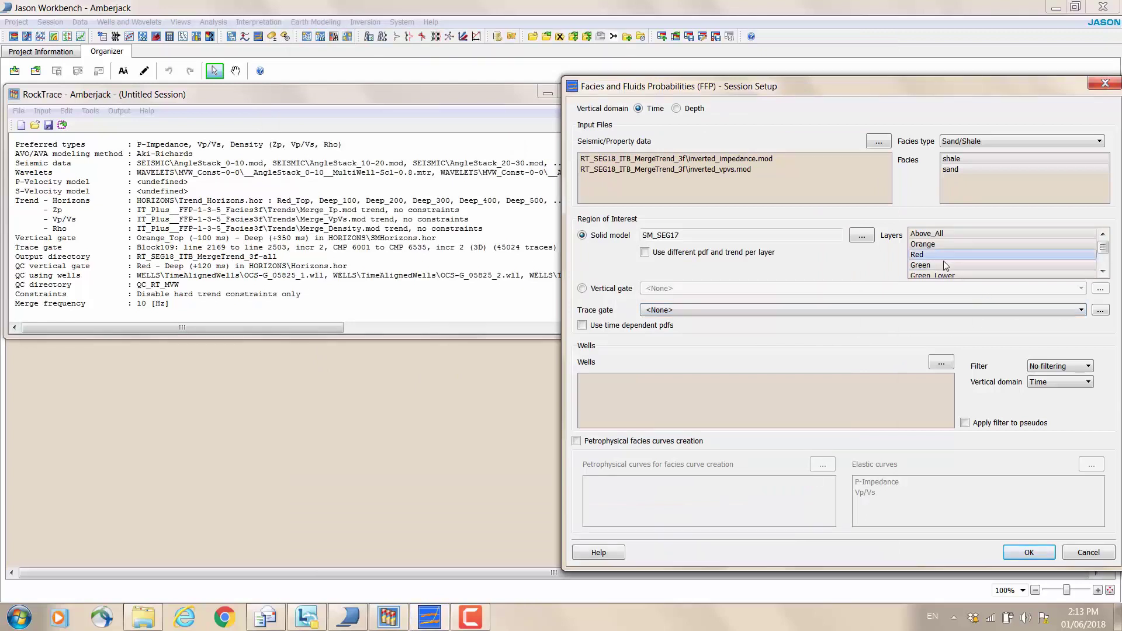
pyautogui.click(943, 266)
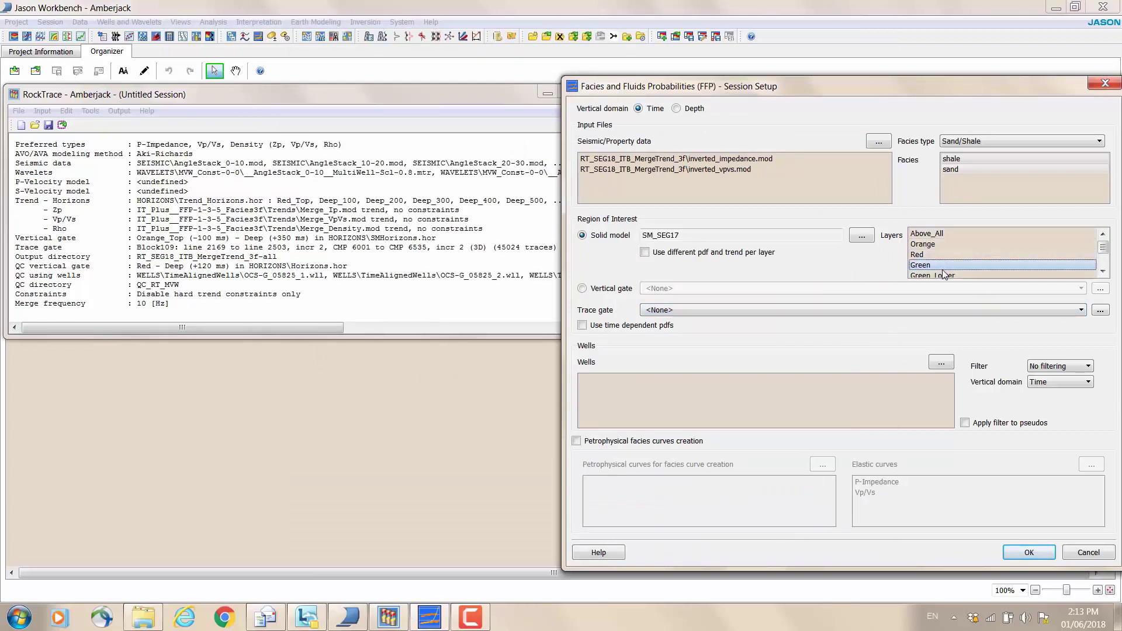
pyautogui.scroll(-1, 941, 271)
pyautogui.click(942, 255)
pyautogui.keyDown('shift'); pyautogui.click(941, 247); pyautogui.keyUp('shift')
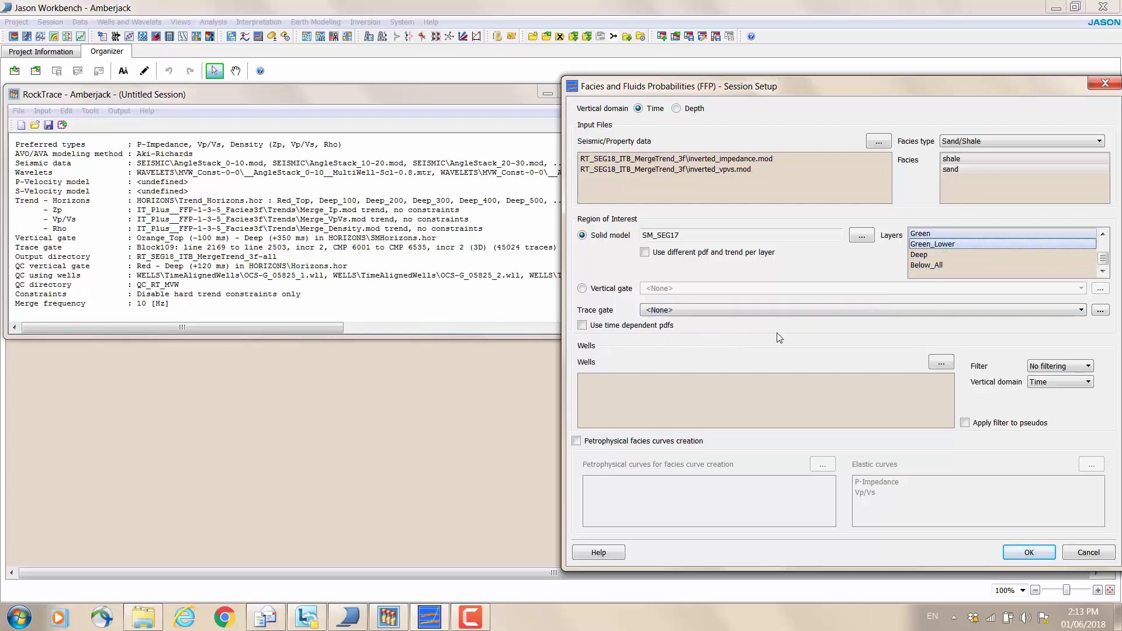
# Gate the session traces to the whole Block109 survey.
pyautogui.click(1100, 309)
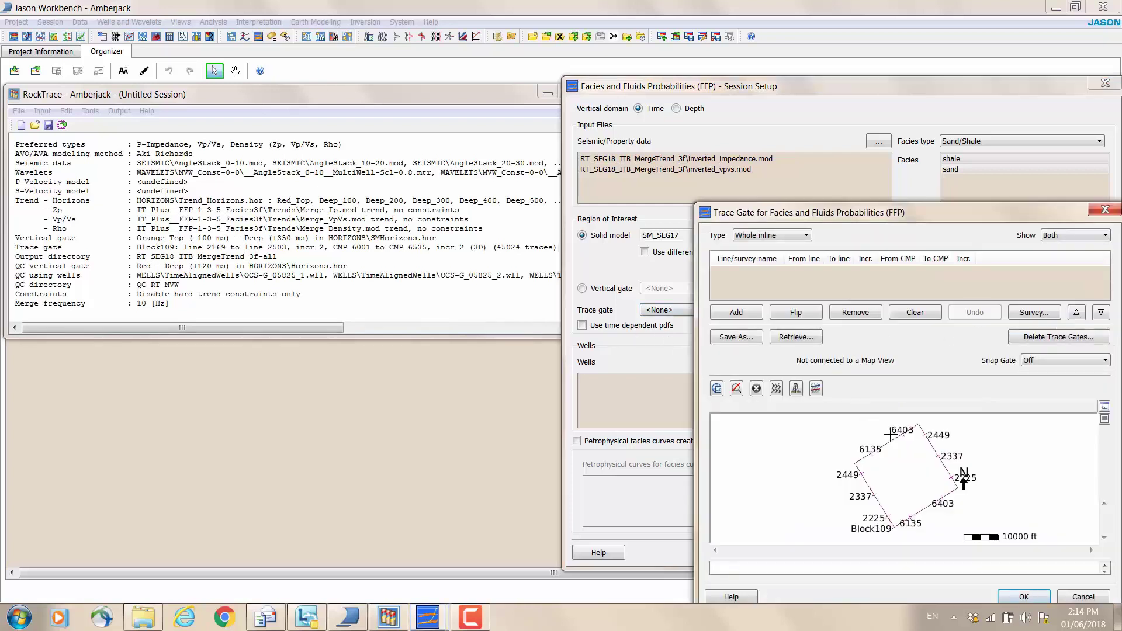
pyautogui.click(1034, 312)
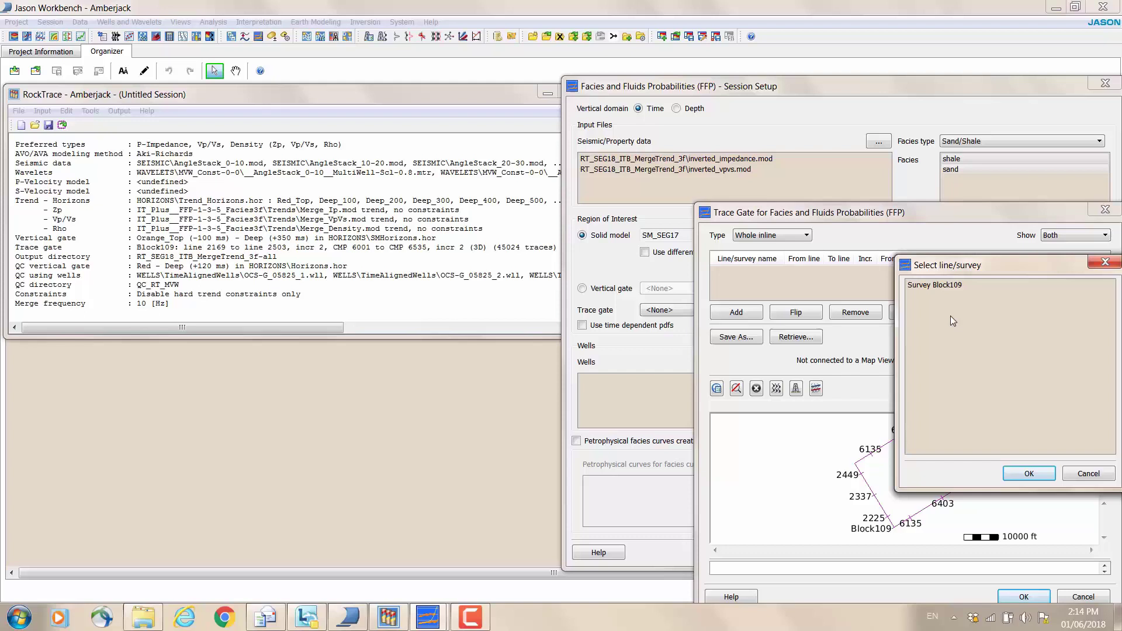
pyautogui.doubleClick(937, 289)
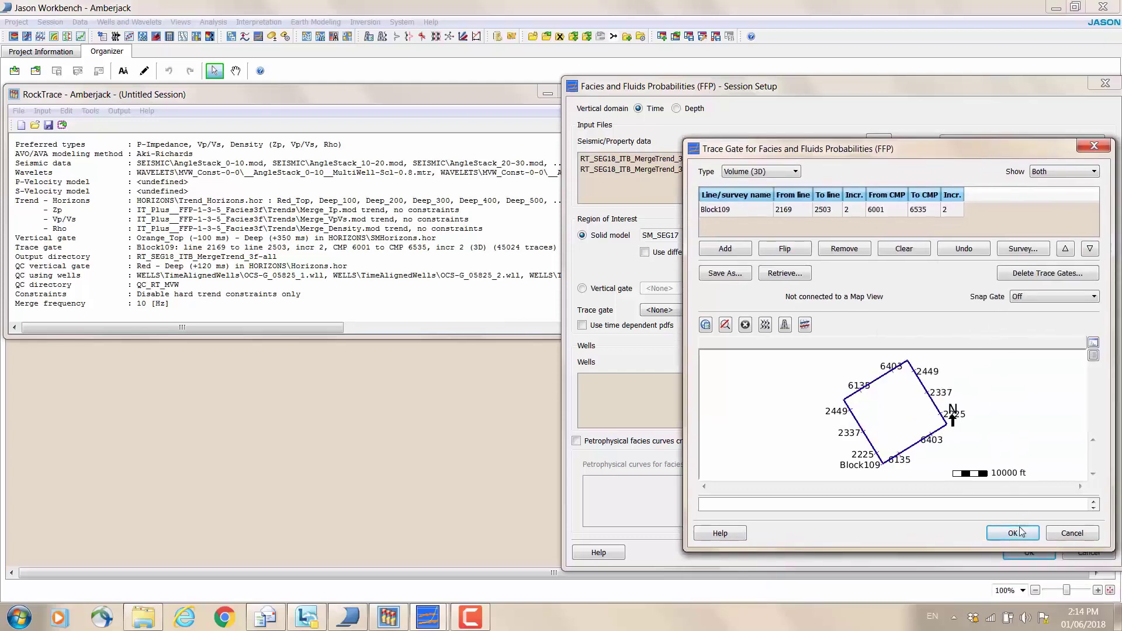
pyautogui.click(1015, 530)
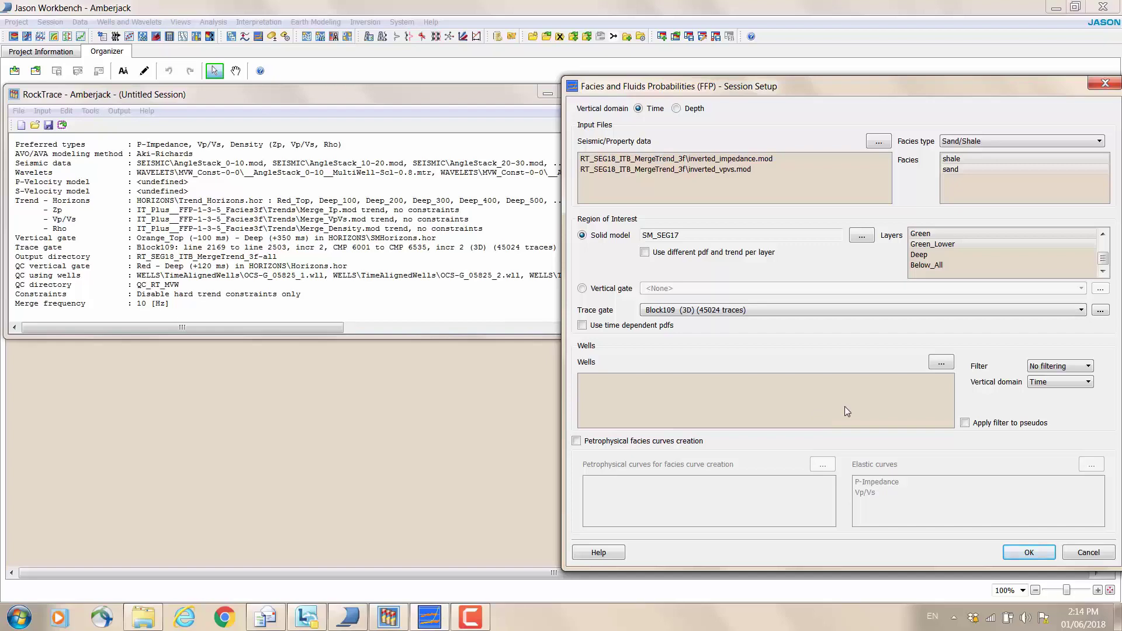
# Add the seven OCS-G_05825 wells and set their filter to High cut filter.
pyautogui.click(938, 362)
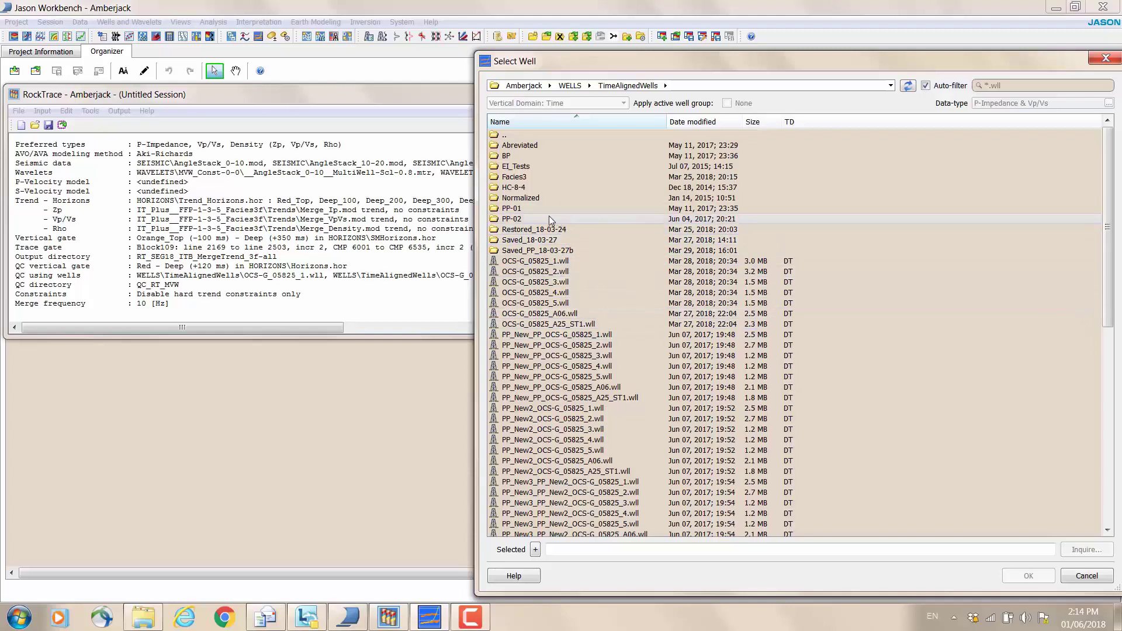
pyautogui.moveTo(542, 261); pyautogui.dragTo(541, 325)
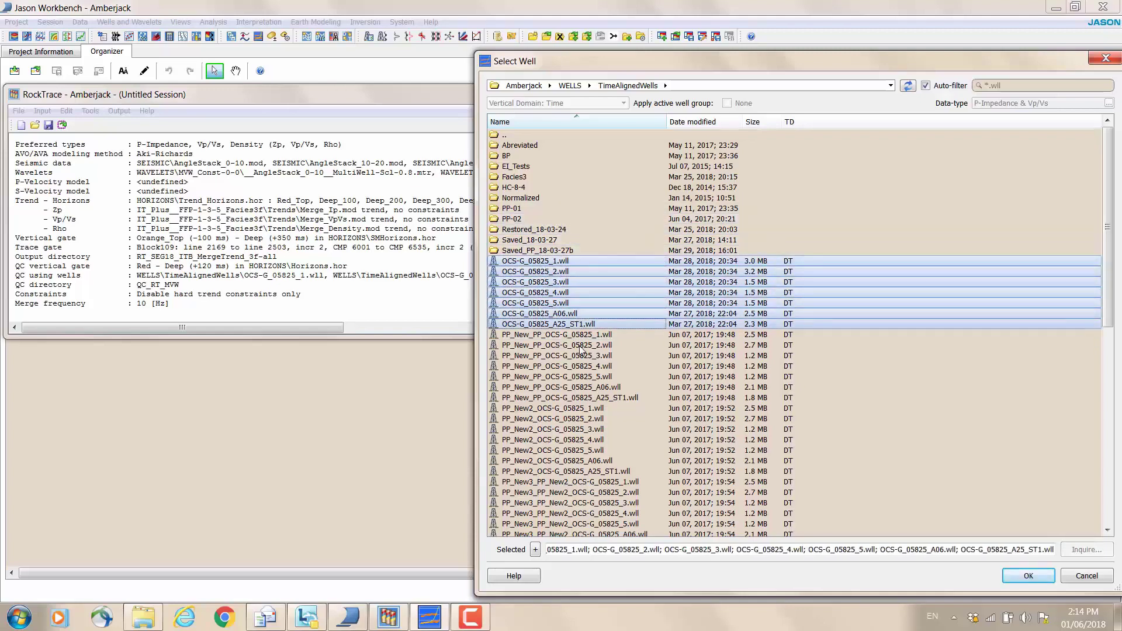
pyautogui.click(1022, 570)
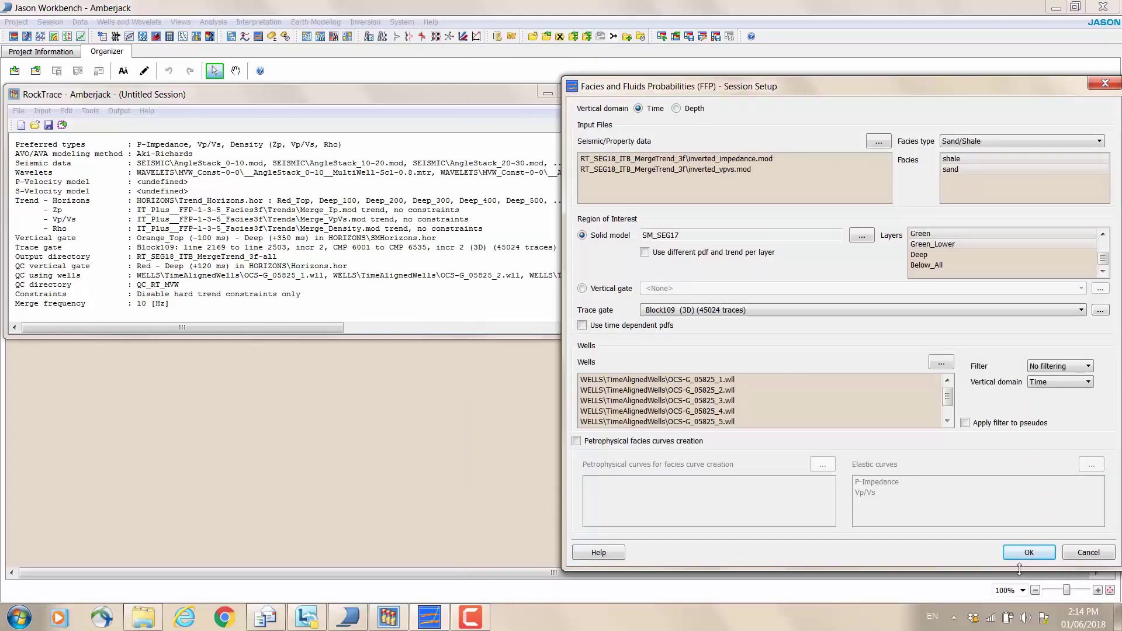
pyautogui.click(1057, 367)
pyautogui.click(1055, 378)
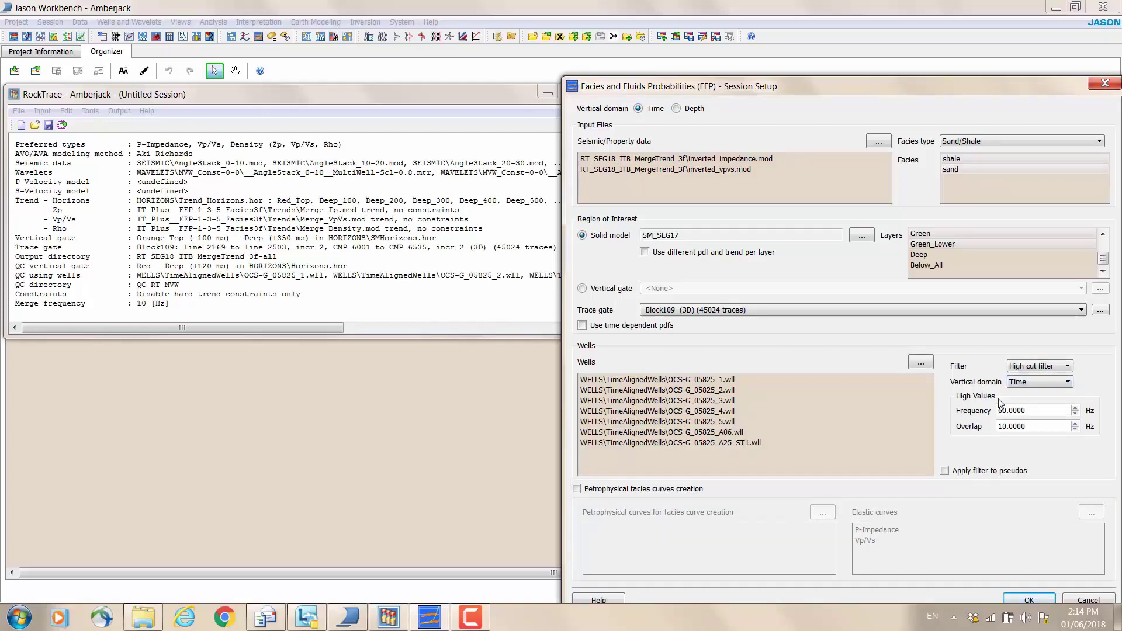
# Change the facies type to Facies3 and select its Shale, Silty and Pay facies.
pyautogui.click(990, 141)
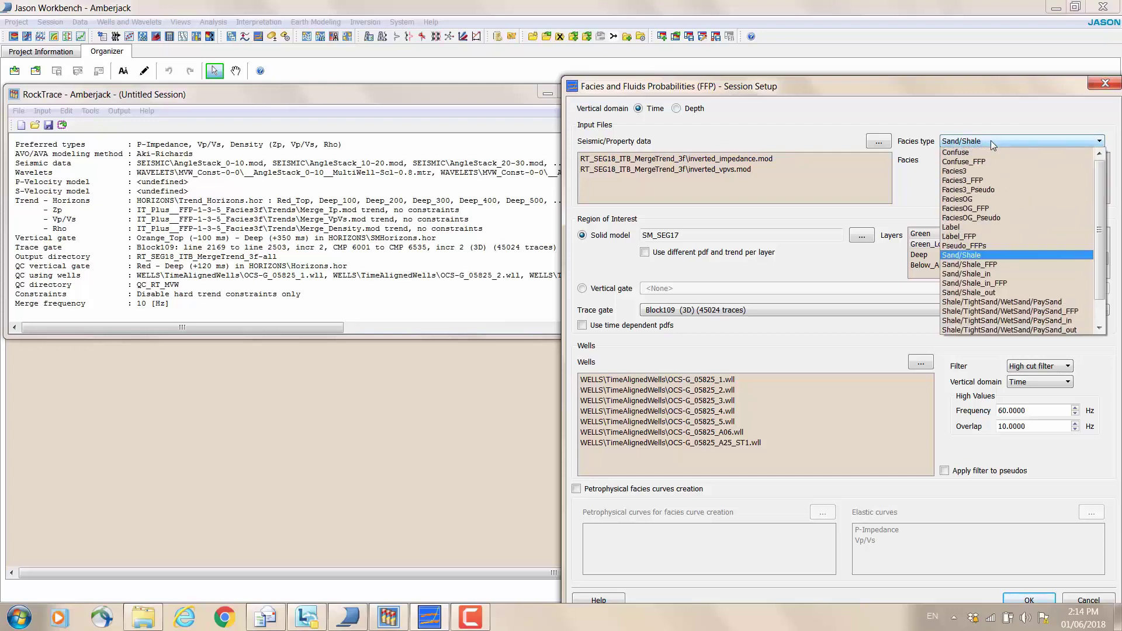
pyautogui.click(984, 171)
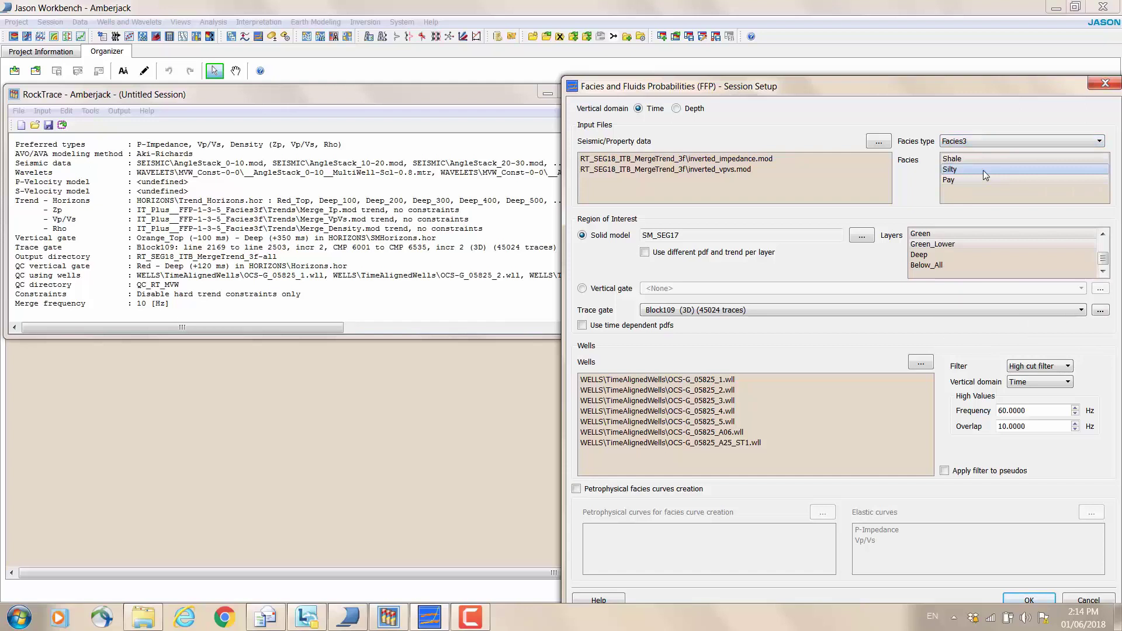
pyautogui.moveTo(966, 157); pyautogui.dragTo(966, 181)
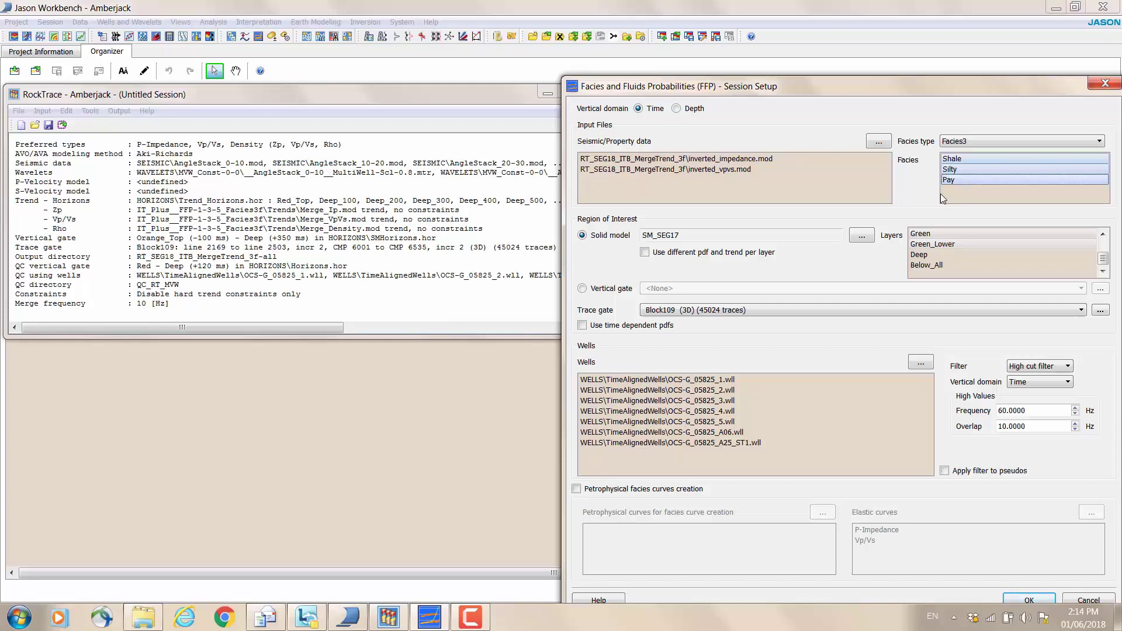
# Apply the setup, crossplot well P-Impedance against P-Impedance_Pseudo in Edit and QC Pdfs, and maximise that plot.
pyautogui.click(1026, 600)
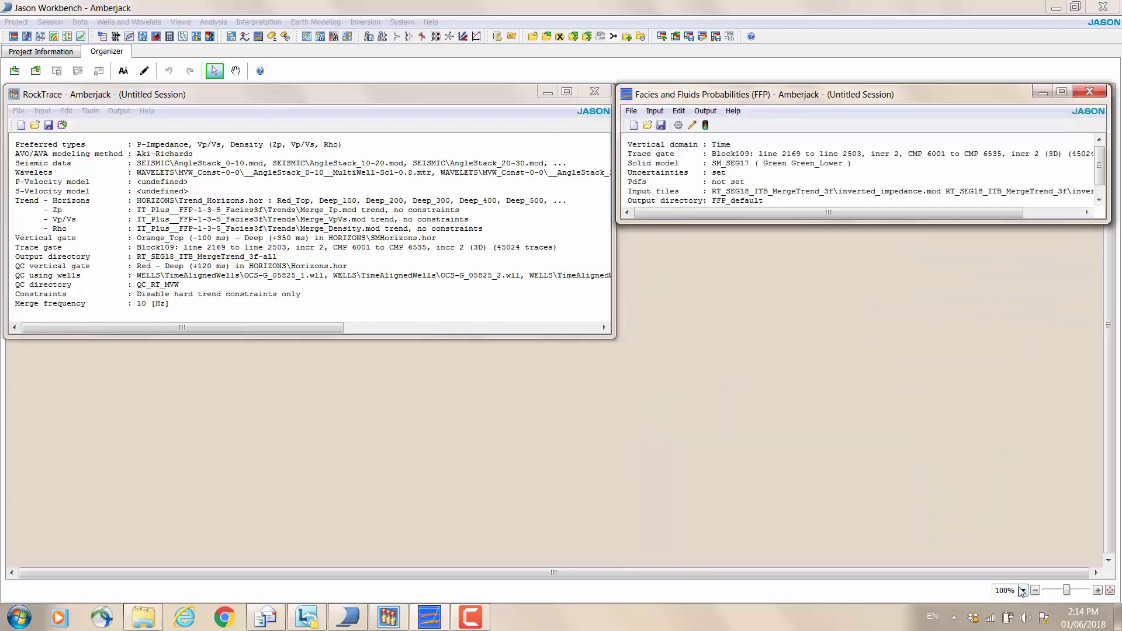
pyautogui.click(678, 111)
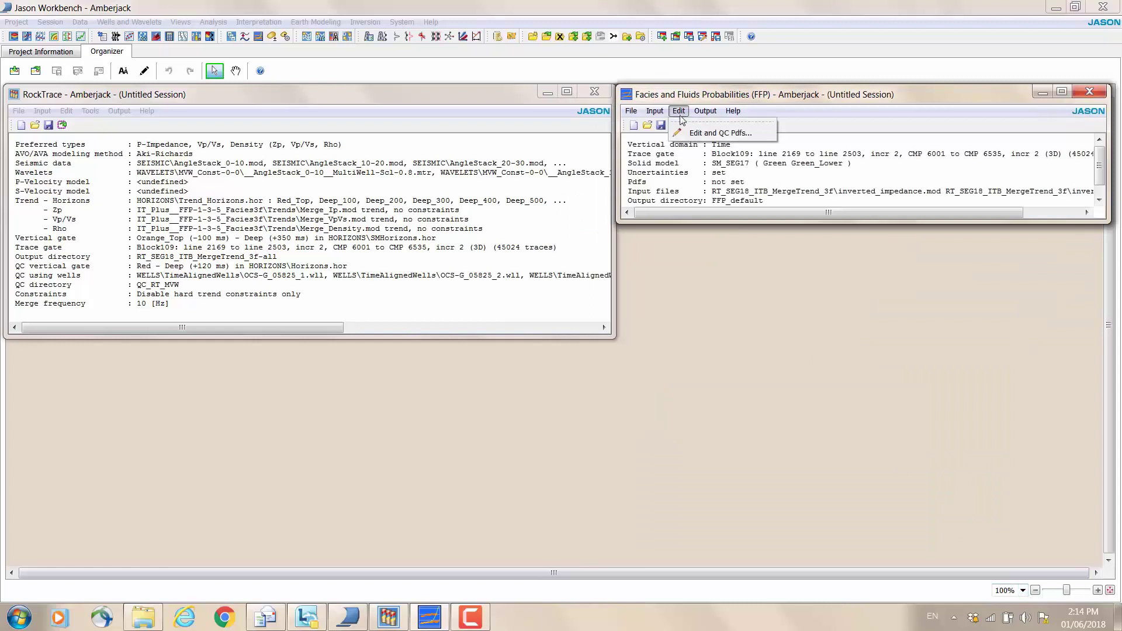
pyautogui.click(701, 135)
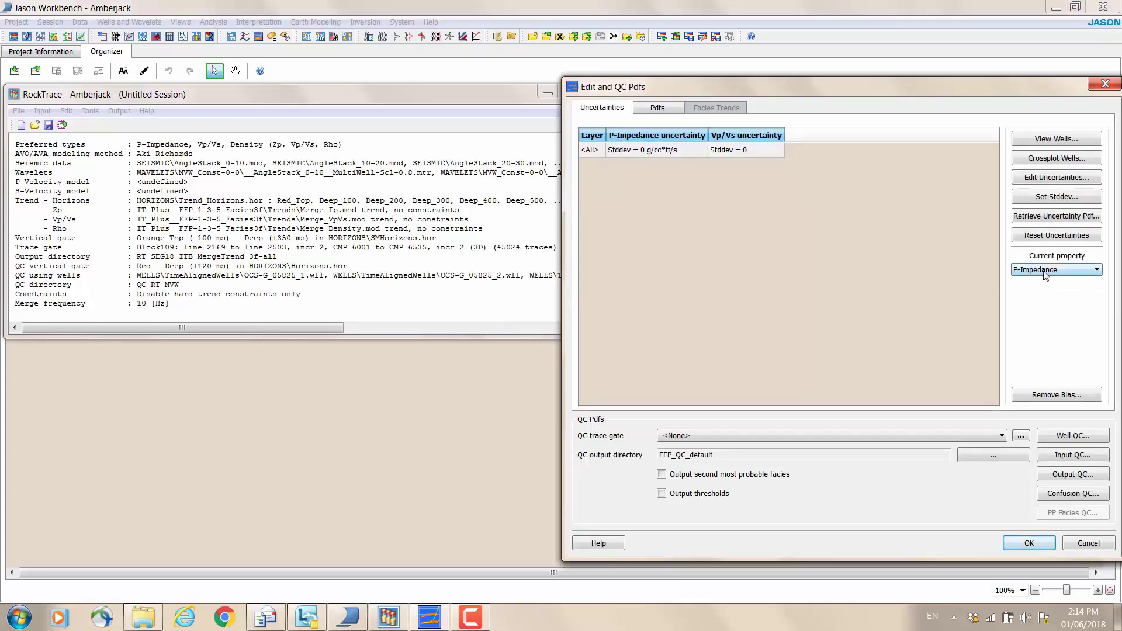
pyautogui.click(1039, 162)
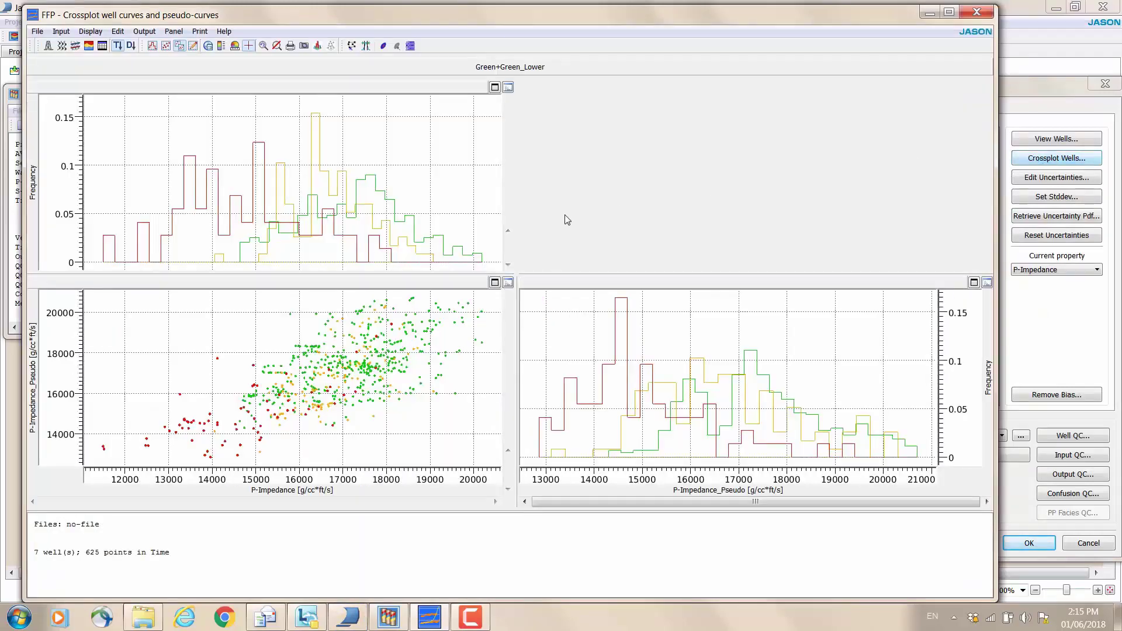
pyautogui.click(494, 283)
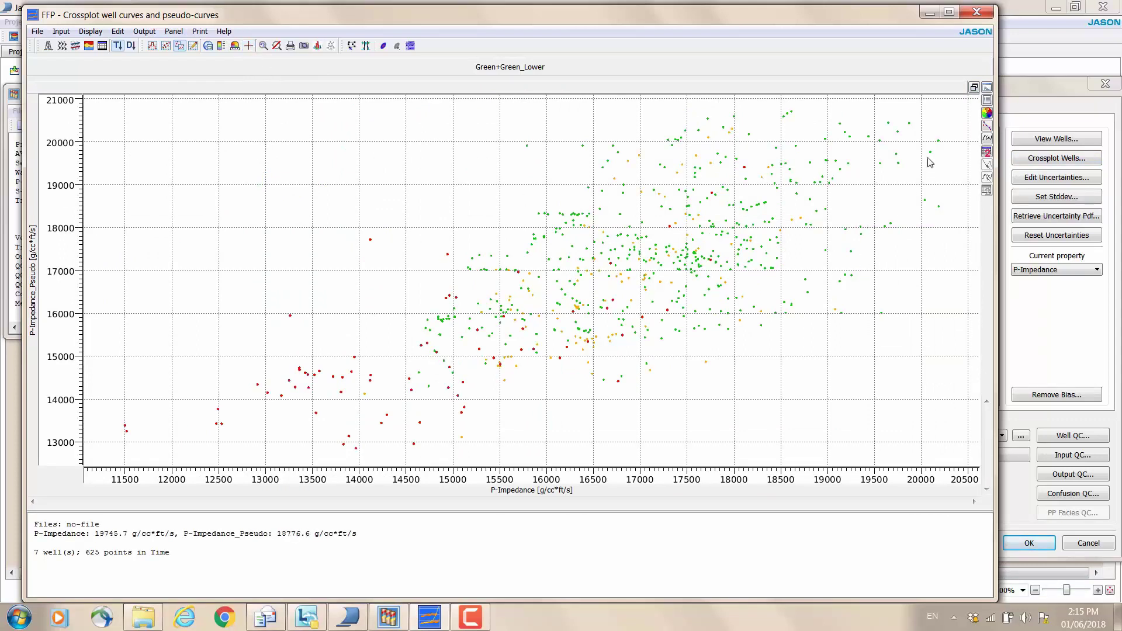
# In the Panel Plot List, set Pay, Silty and Shale marker line width to Medium.
pyautogui.click(987, 102)
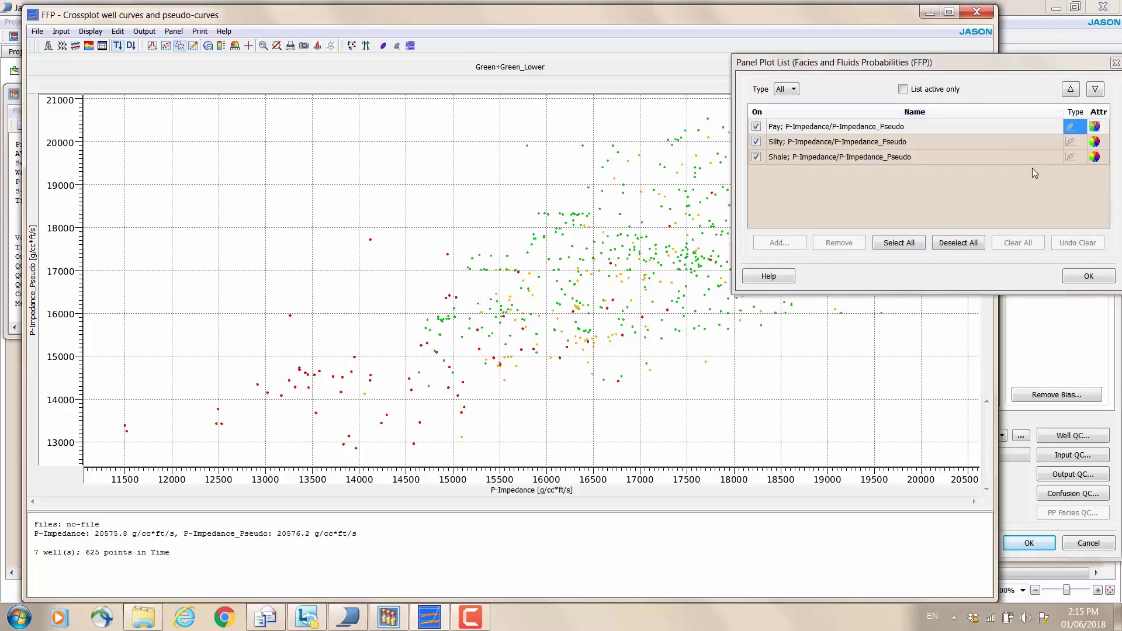
pyautogui.click(1093, 128)
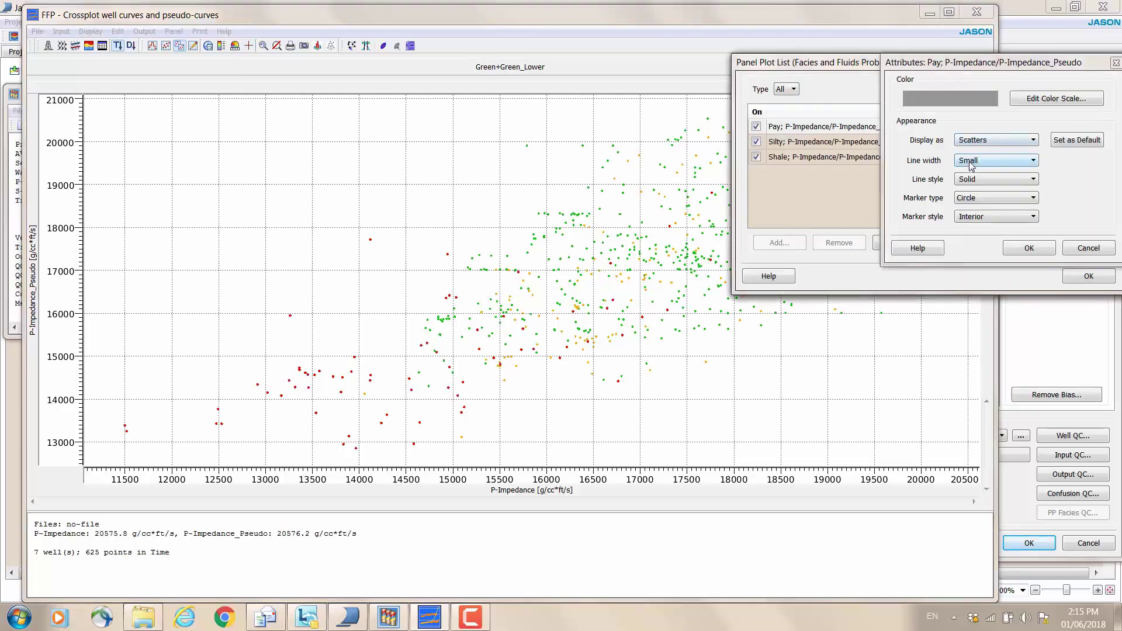
pyautogui.click(971, 161)
pyautogui.click(971, 190)
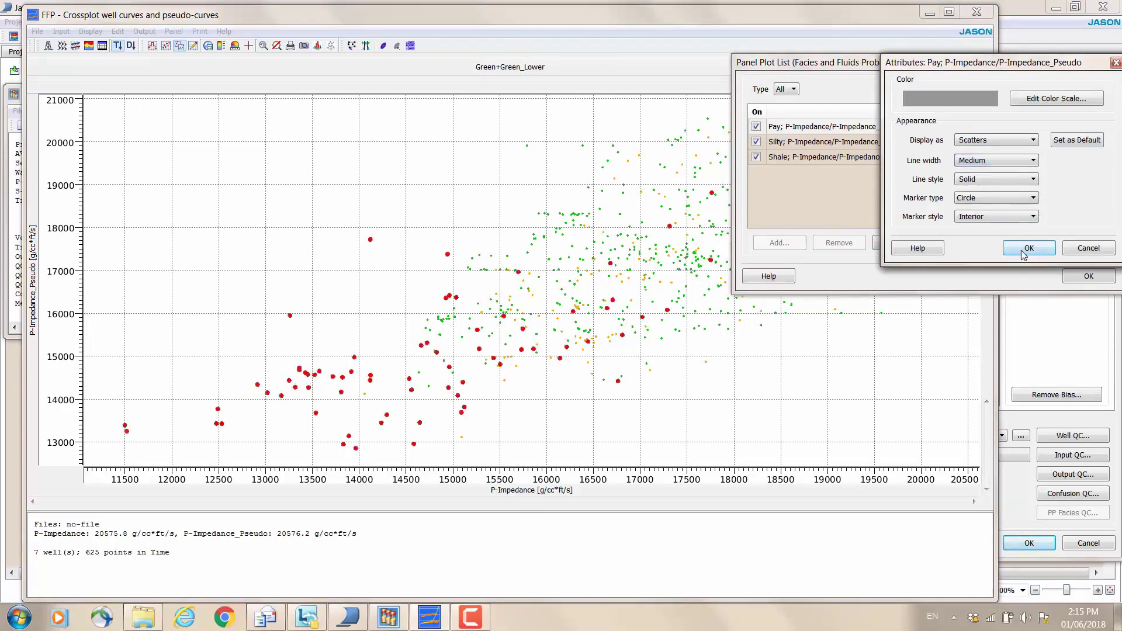
pyautogui.click(1029, 248)
pyautogui.click(1092, 143)
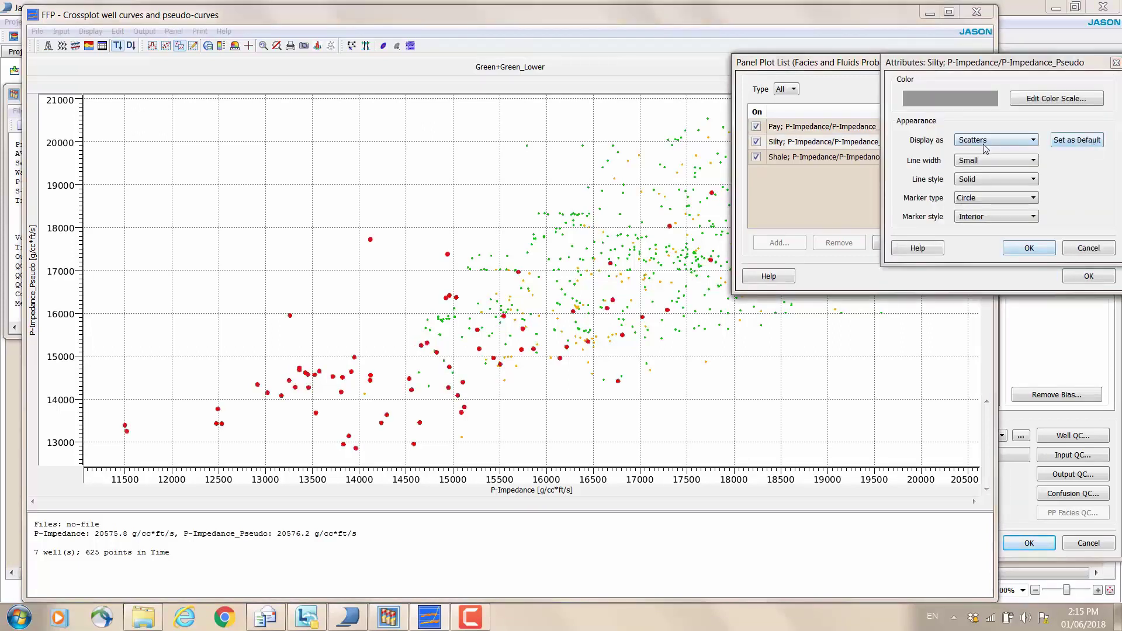
pyautogui.click(970, 161)
pyautogui.click(971, 190)
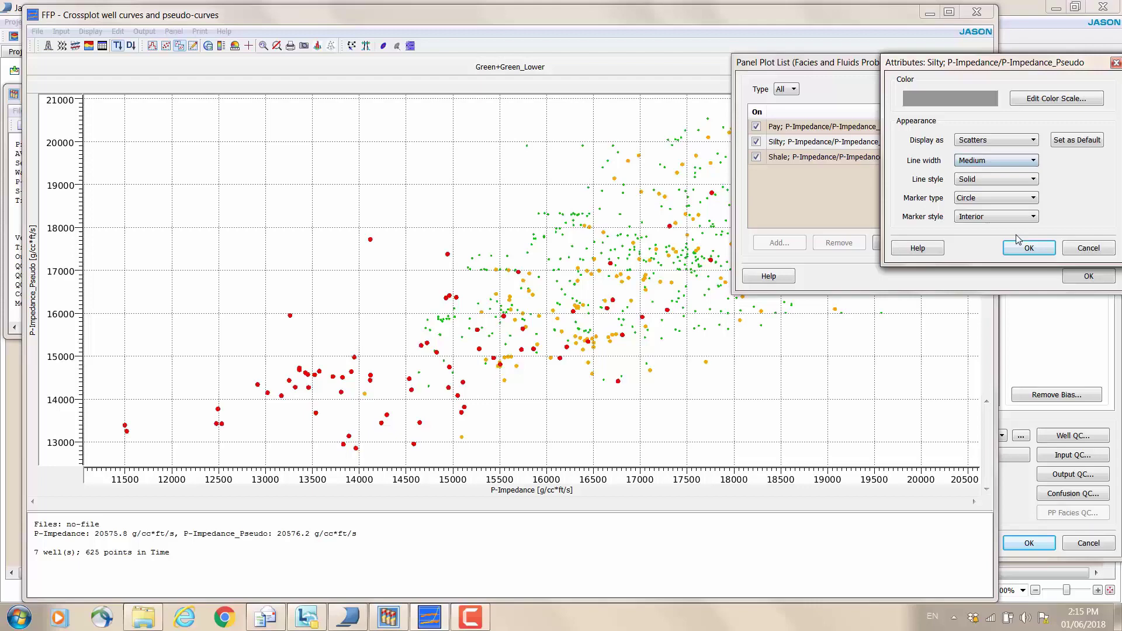
pyautogui.click(1028, 248)
pyautogui.click(1094, 157)
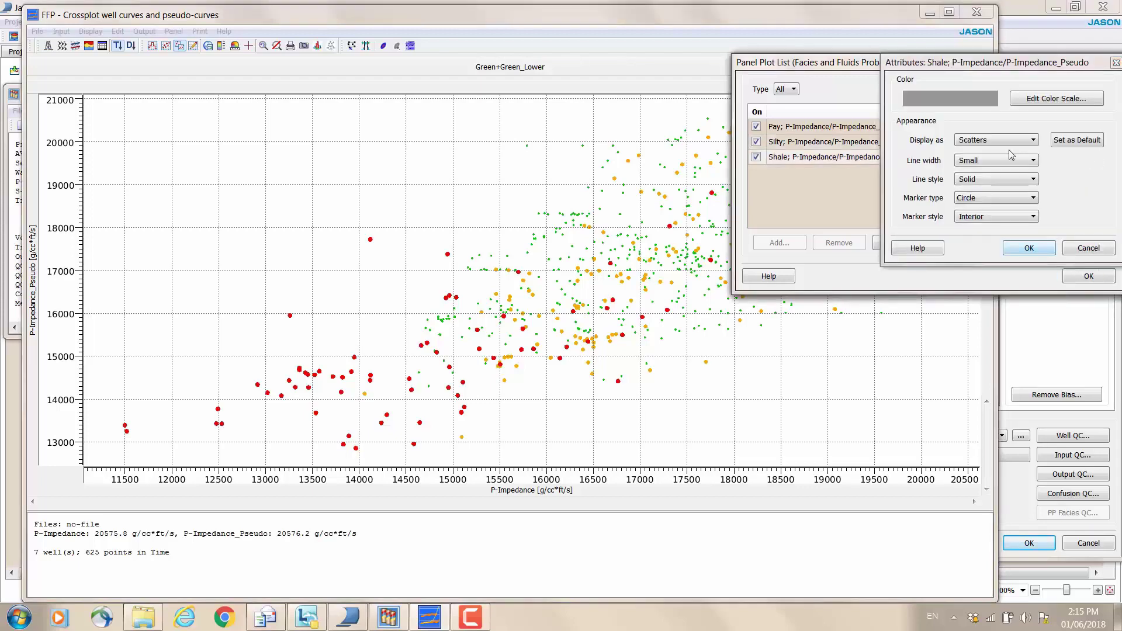
pyautogui.click(988, 161)
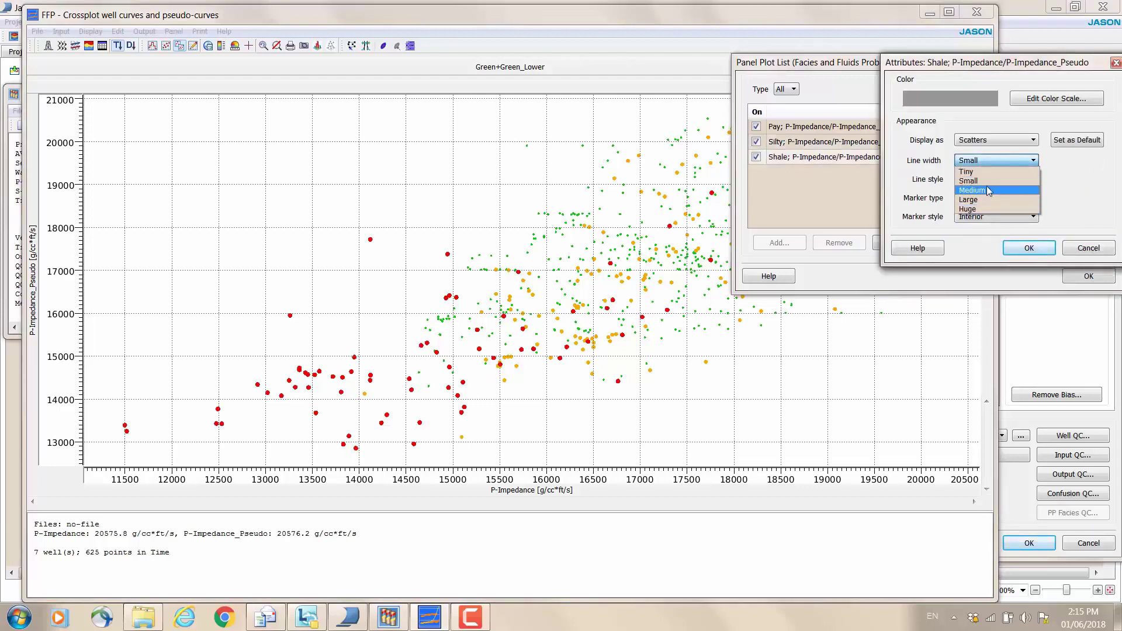
pyautogui.click(987, 190)
pyautogui.click(1027, 247)
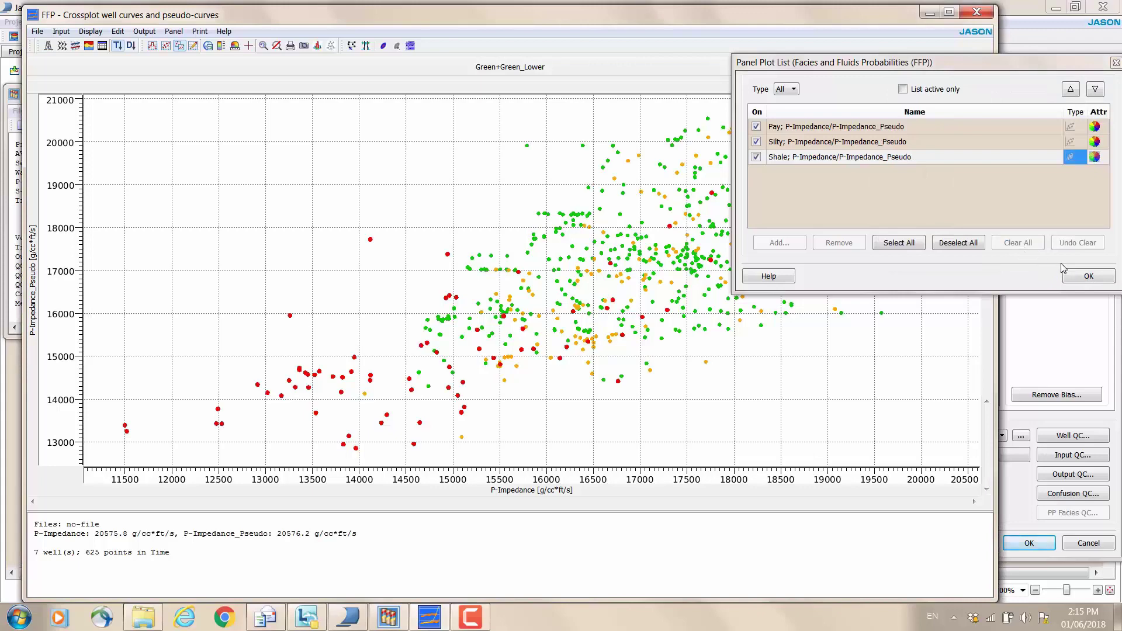
pyautogui.click(1076, 275)
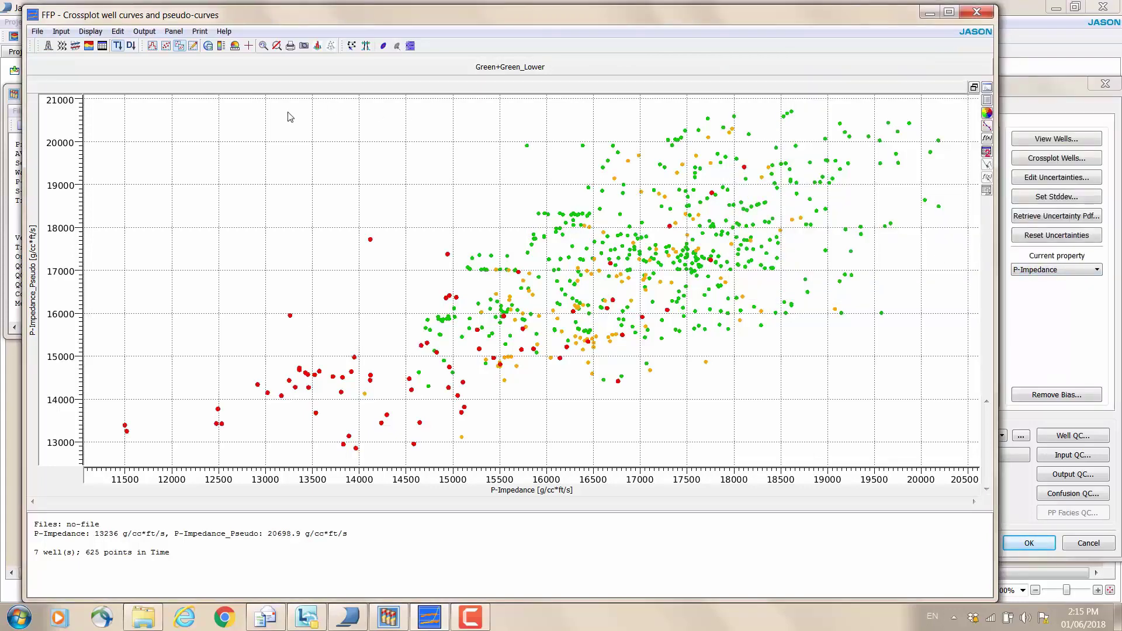
# Add a fitted linear regression to the P-Impedance crossplot (correlation 0.679274, C0 4290.7, C1 0.757208).
pyautogui.click(119, 33)
pyautogui.moveTo(141, 106)
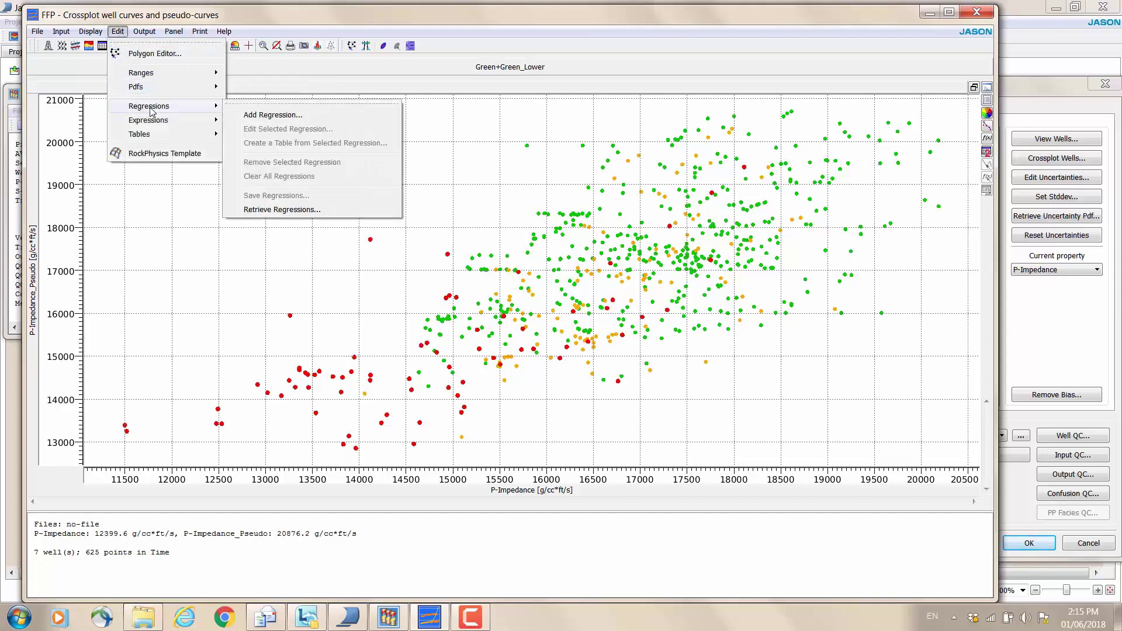
pyautogui.click(261, 115)
pyautogui.click(608, 256)
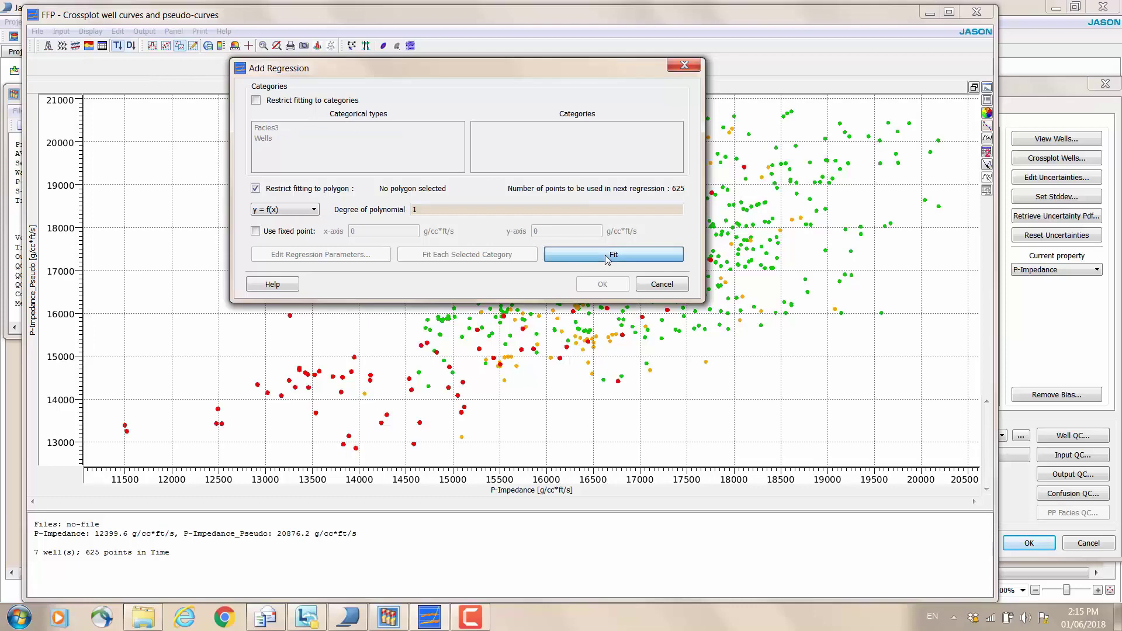
pyautogui.click(602, 284)
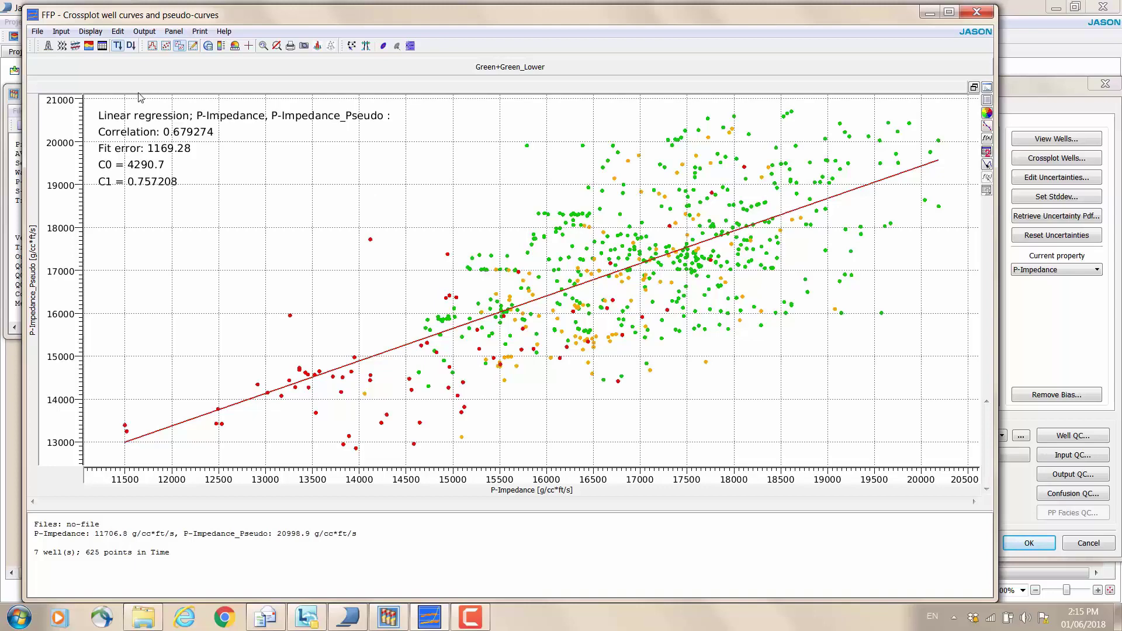
# Edit the selected regression's coefficients to C0 = 0 and C1 = 1.
pyautogui.click(117, 31)
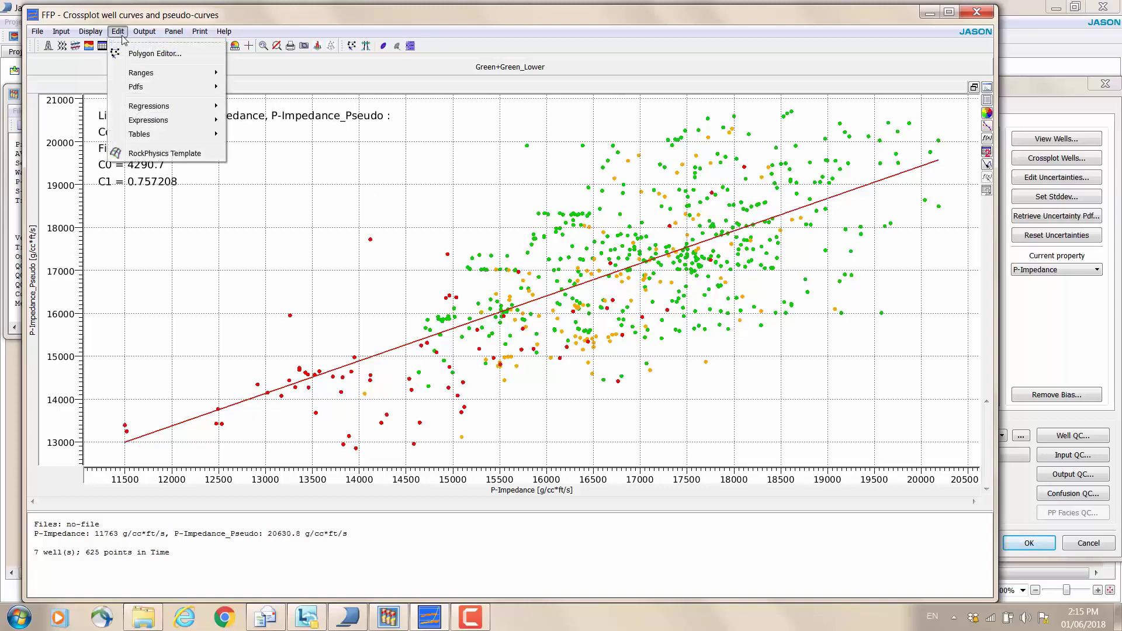
pyautogui.moveTo(149, 105)
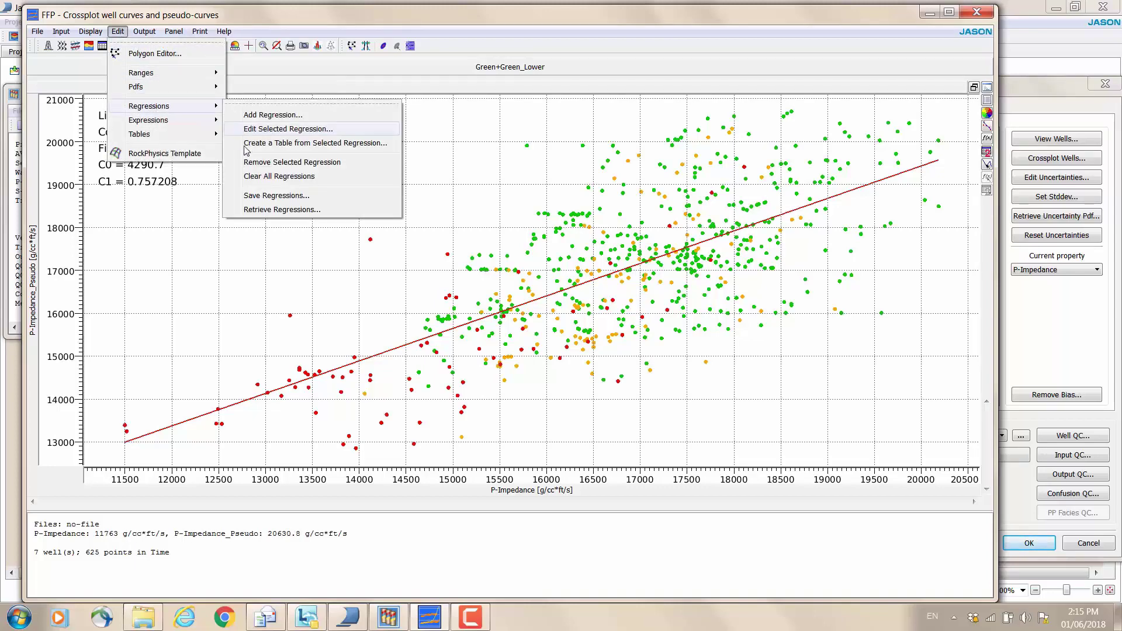
pyautogui.click(261, 129)
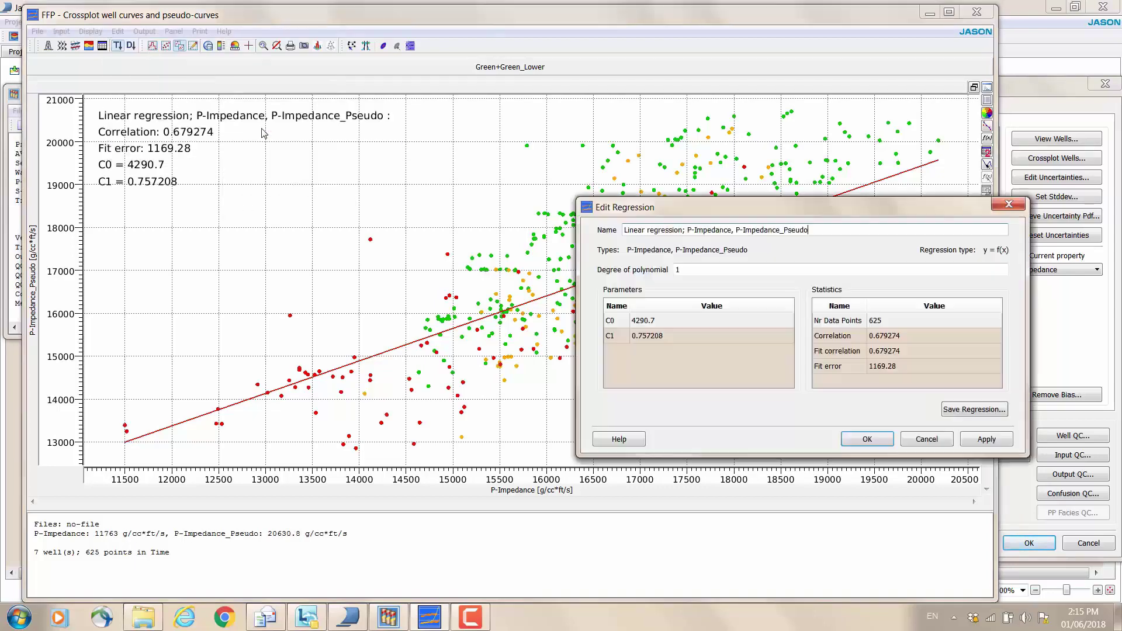
pyautogui.doubleClick(642, 323)
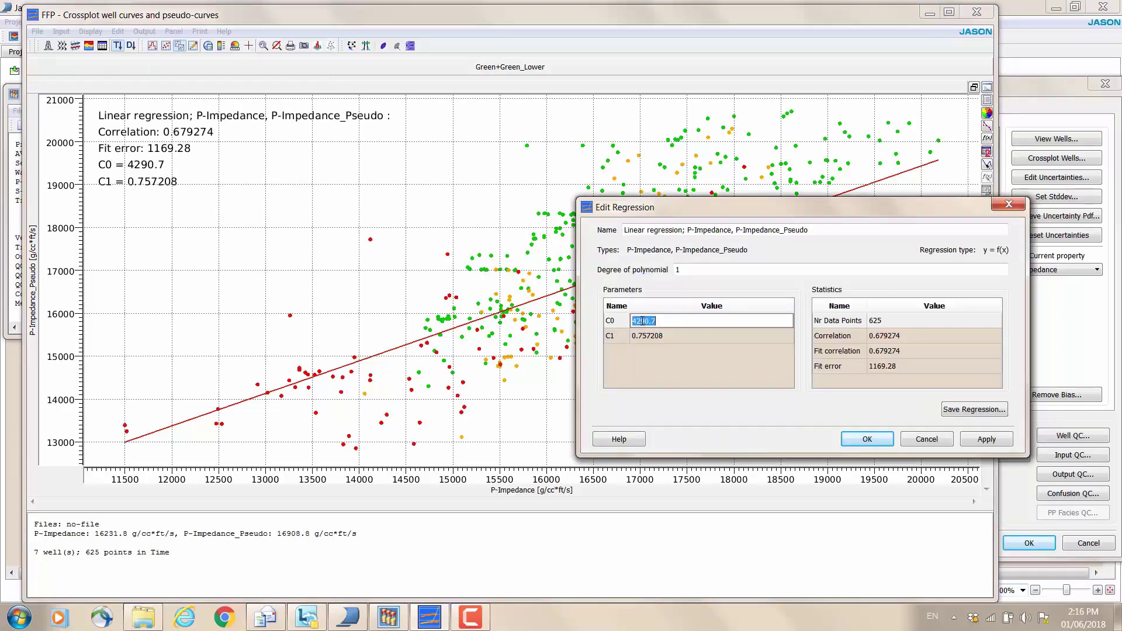
pyautogui.write('0')
pyautogui.doubleClick(653, 336)
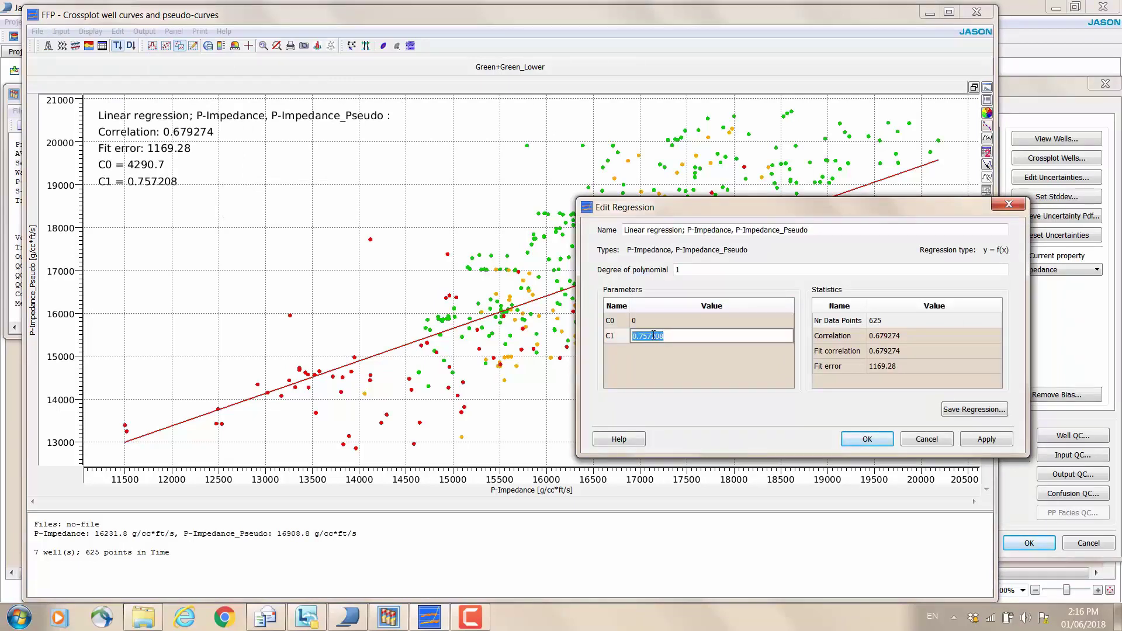
pyautogui.write('1')
pyautogui.click(867, 439)
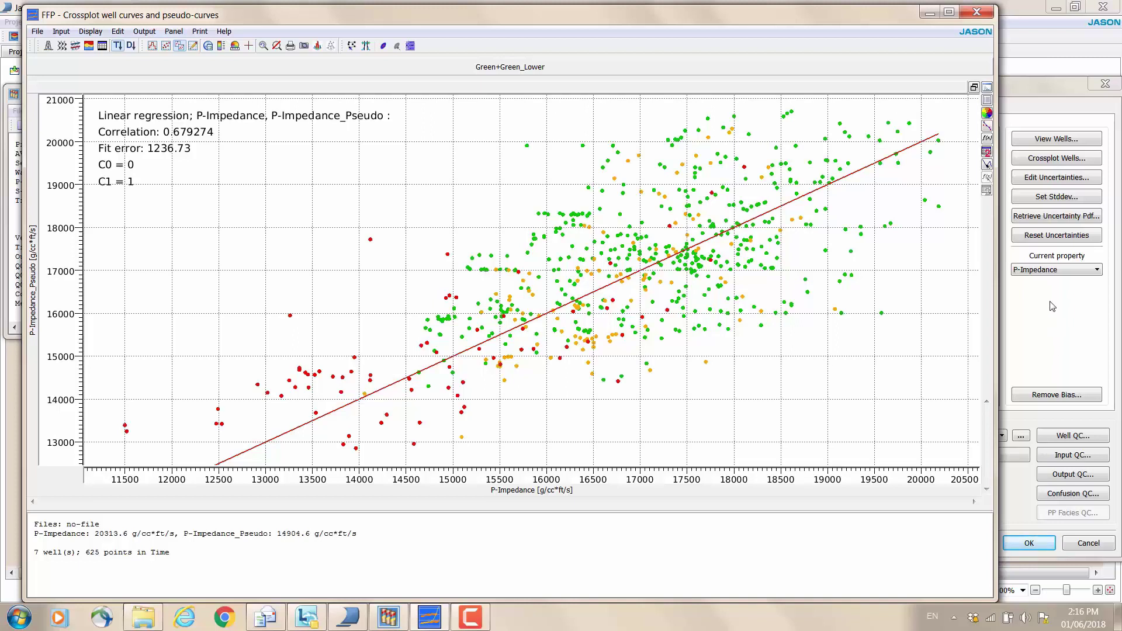
# Switch the current property to Vp/Vs, crossplot the wells against Vp/Vs_Pseudo, and maximise the plot.
pyautogui.click(1086, 272)
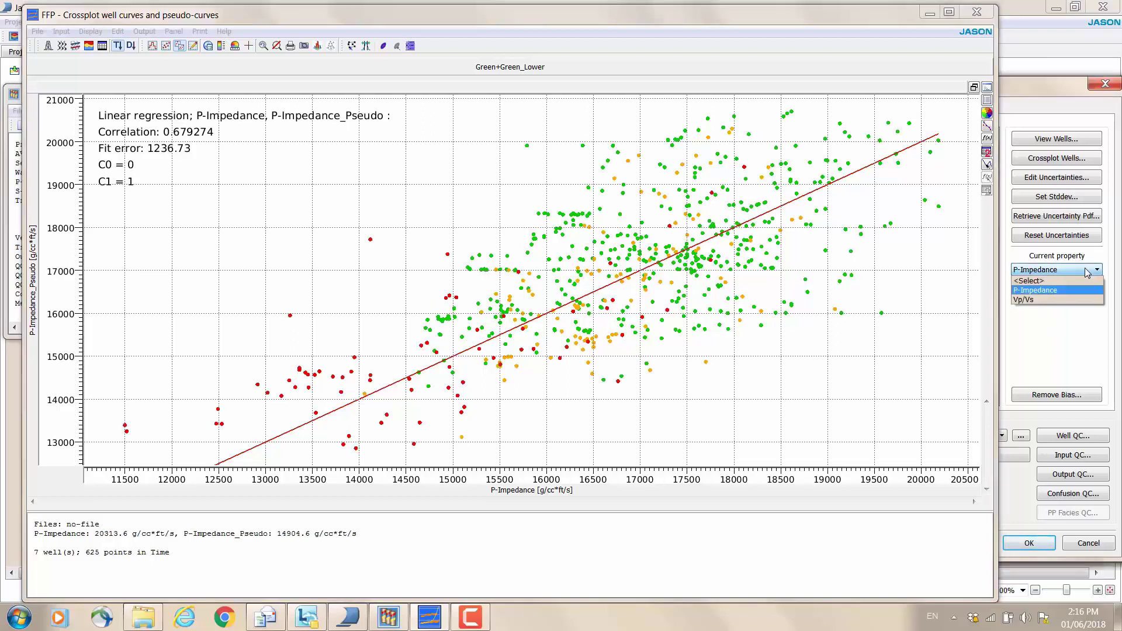
pyautogui.click(1052, 299)
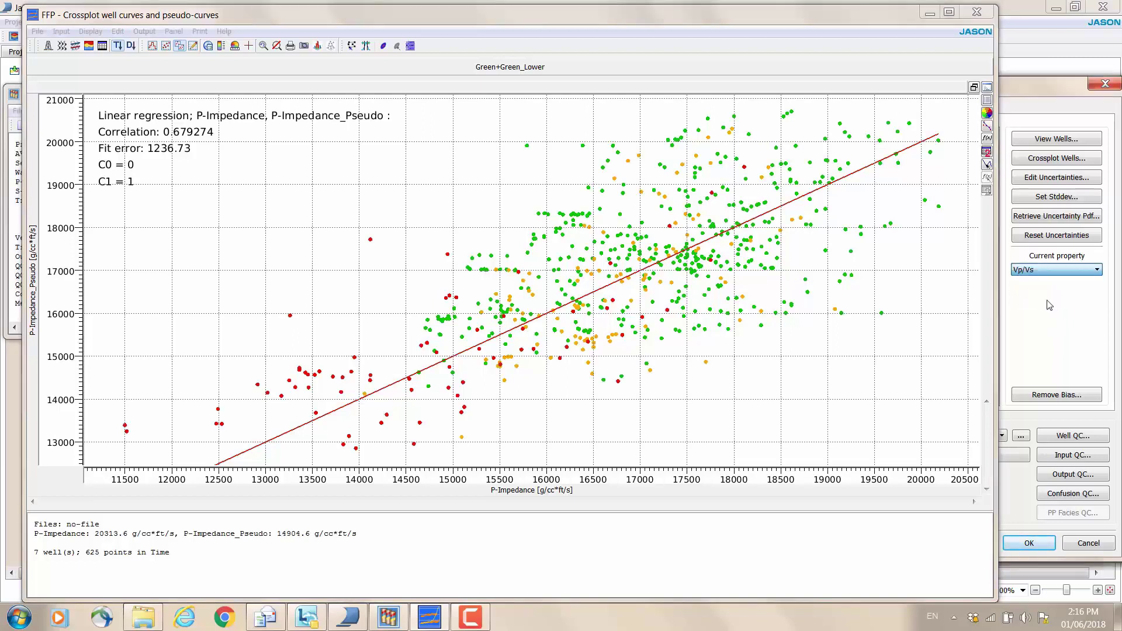
pyautogui.click(1055, 159)
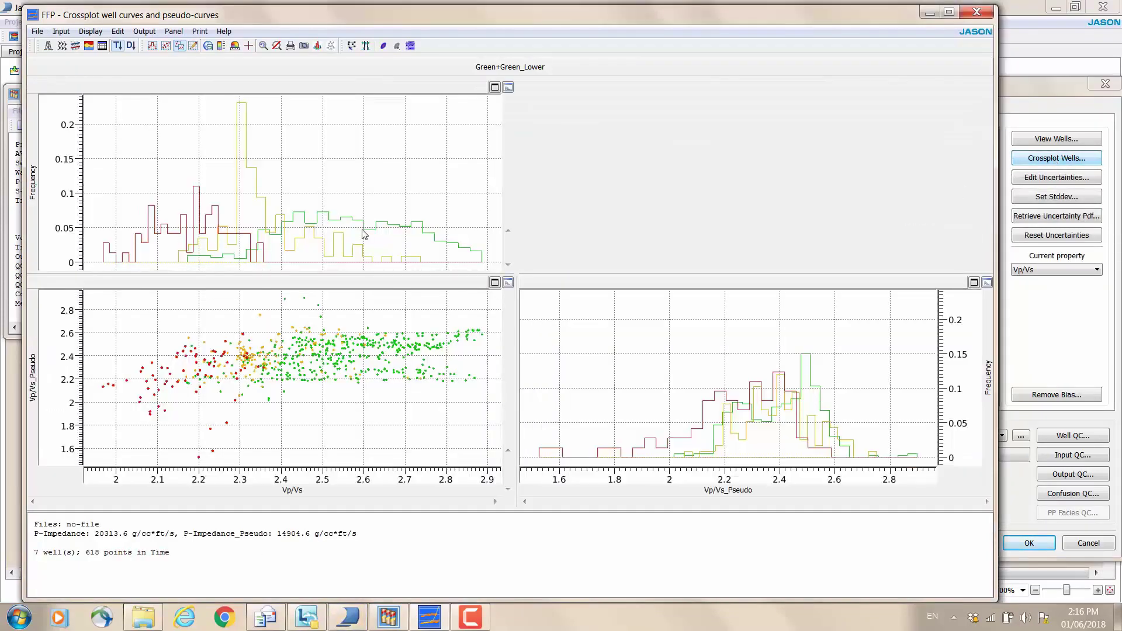
pyautogui.click(494, 283)
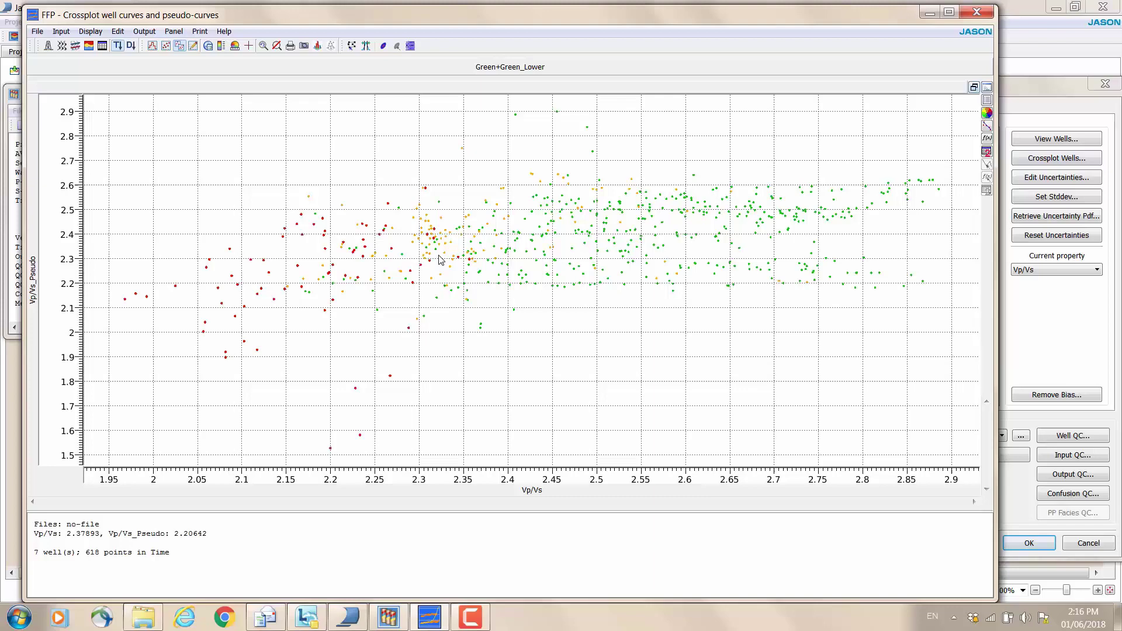
# Add a fitted linear regression to the Vp/Vs crossplot, giving C0 = 1.59355 and C1 = 0.31734.
pyautogui.click(118, 31)
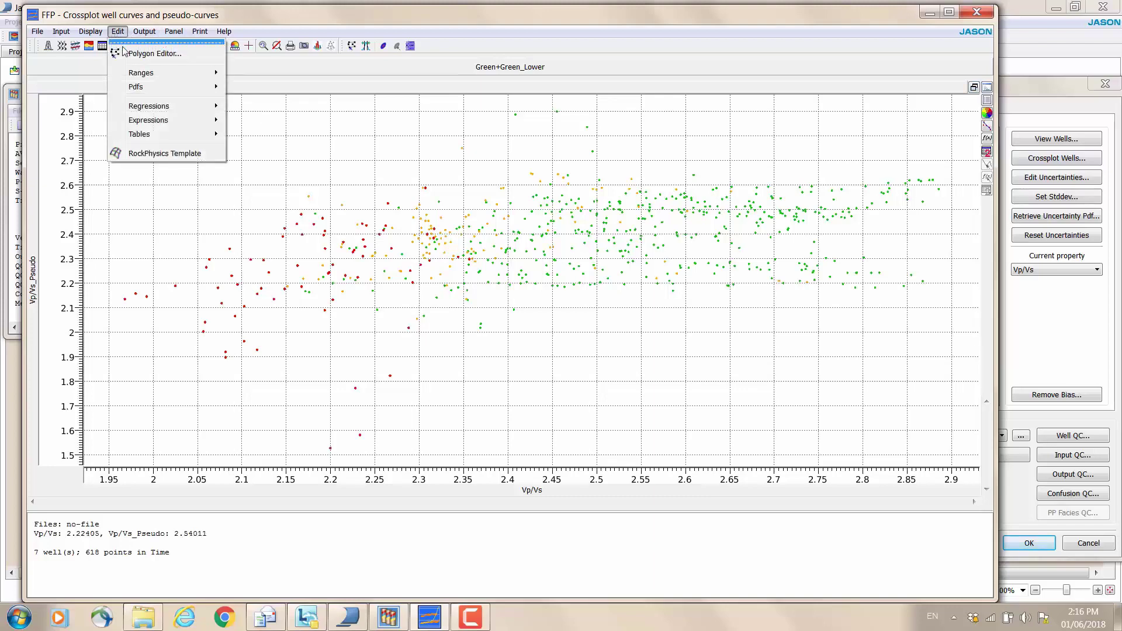
pyautogui.moveTo(148, 106)
pyautogui.click(260, 116)
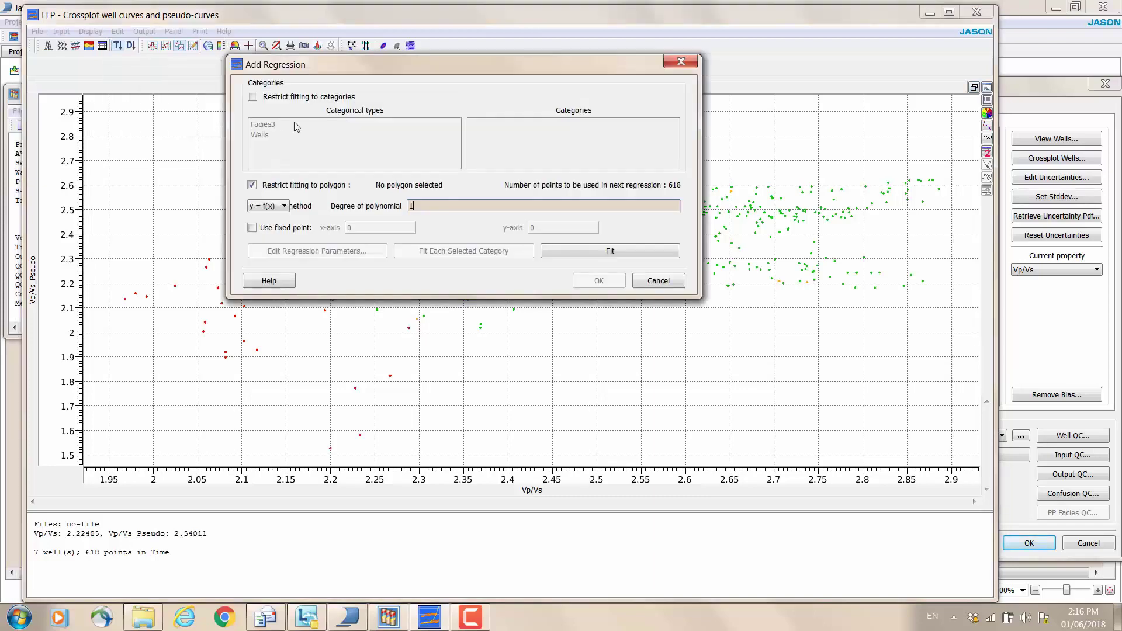
pyautogui.click(556, 252)
pyautogui.click(598, 281)
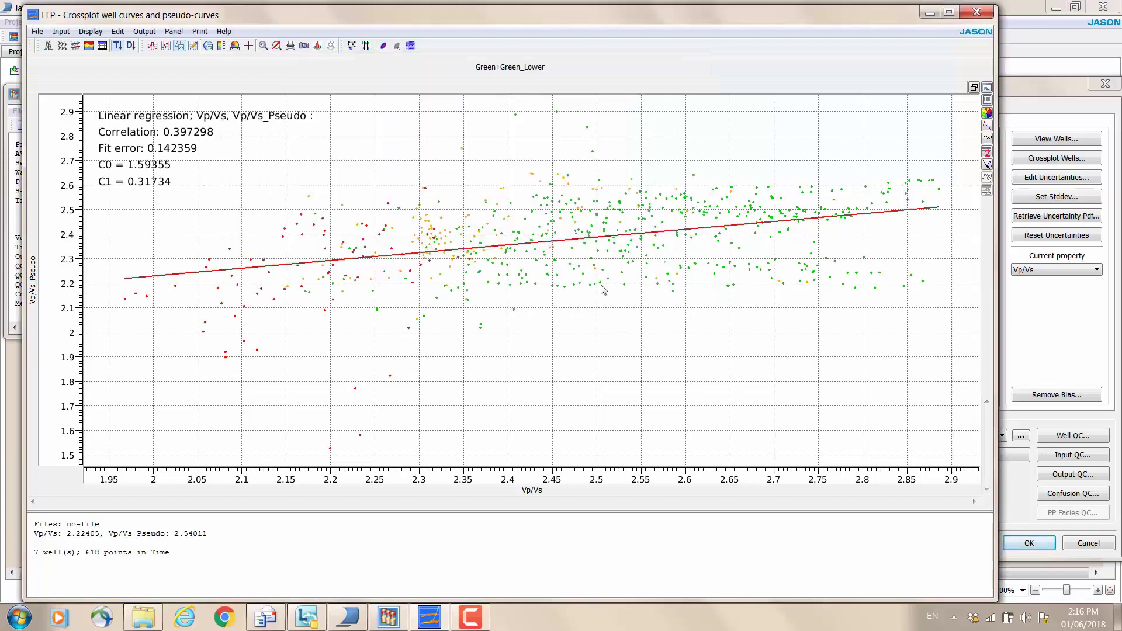